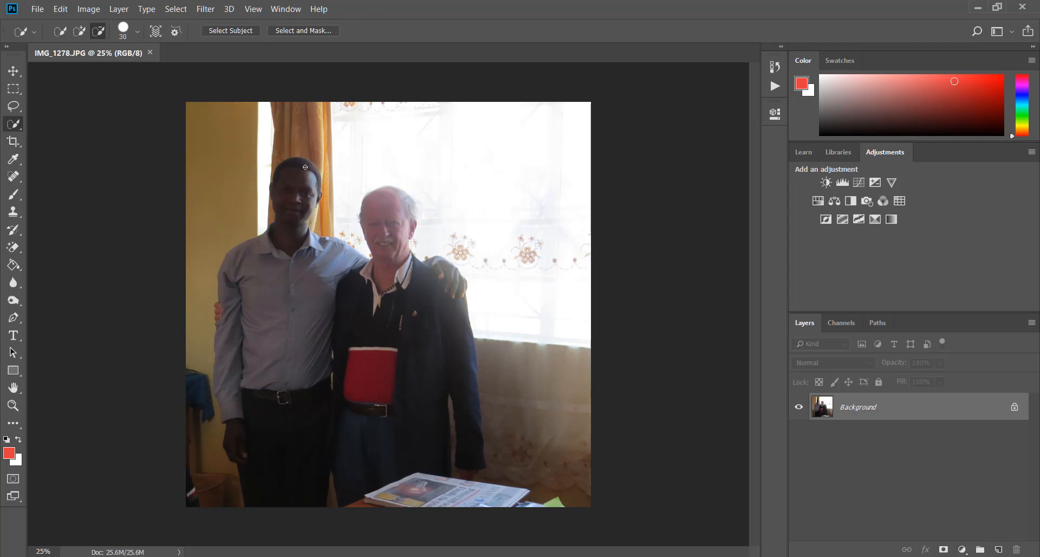
Step: Select both men with the Quick Selection tool, including the older man's face and jacket sleeve, and subtract the background beside the taller man
{"action": "left_click_drag", "start_coordinate": [297, 169], "coordinate": [284, 182]}
{"action": "mouse_move", "coordinate": [291, 241]}
{"action": "left_mouse_down"}
{"action": "mouse_move", "coordinate": [247, 285]}
{"action": "mouse_move", "coordinate": [274, 338]}
{"action": "mouse_move", "coordinate": [266, 382]}
{"action": "mouse_move", "coordinate": [283, 398]}
{"action": "mouse_move", "coordinate": [277, 455]}
{"action": "left_mouse_up"}
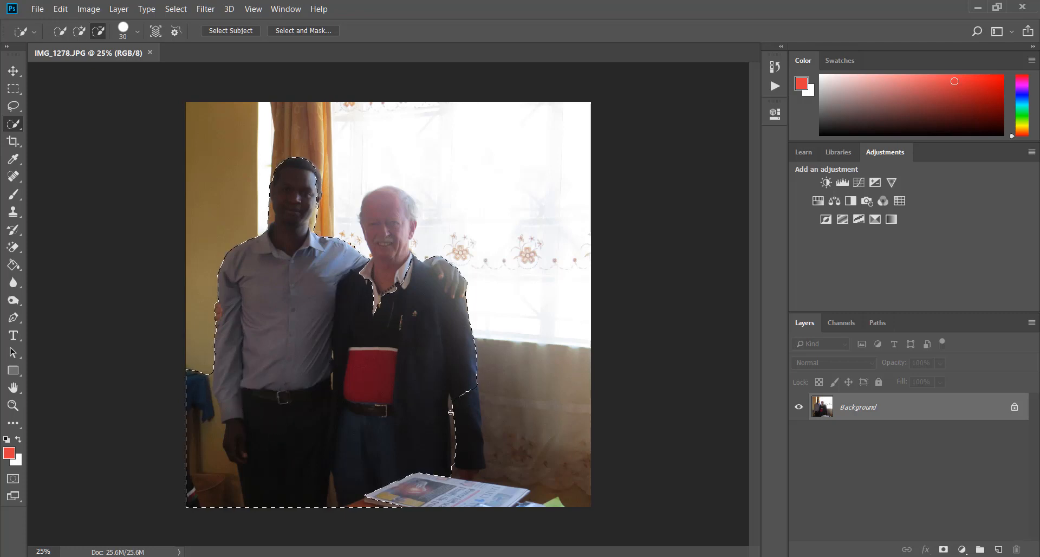
{"action": "left_click", "coordinate": [79, 32]}
{"action": "left_click", "coordinate": [101, 31]}
{"action": "mouse_move", "coordinate": [191, 395]}
{"action": "left_mouse_down"}
{"action": "mouse_move", "coordinate": [190, 439]}
{"action": "mouse_move", "coordinate": [205, 465]}
{"action": "left_mouse_up"}
{"action": "left_click", "coordinate": [79, 30]}
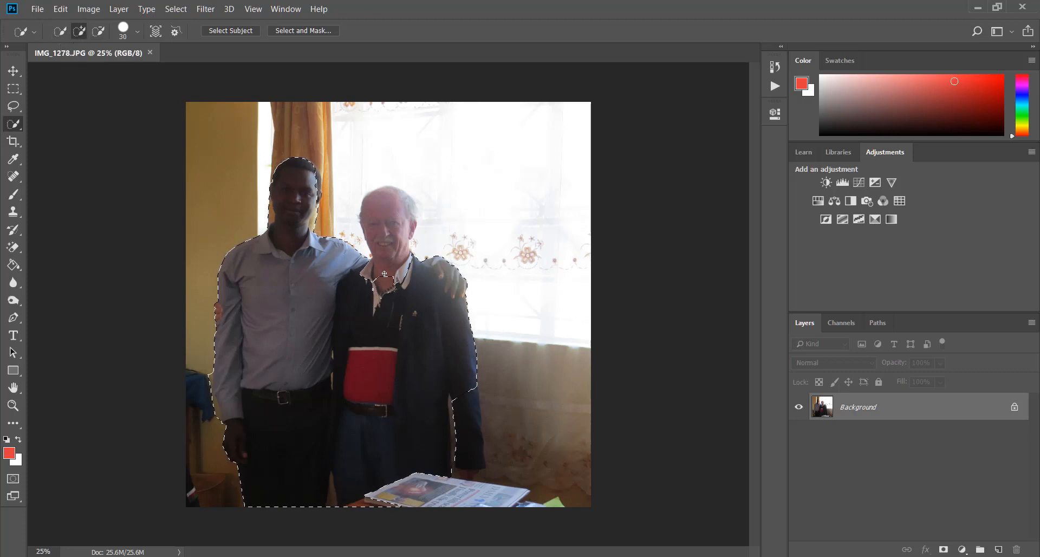
{"action": "left_click_drag", "start_coordinate": [384, 273], "coordinate": [385, 251]}
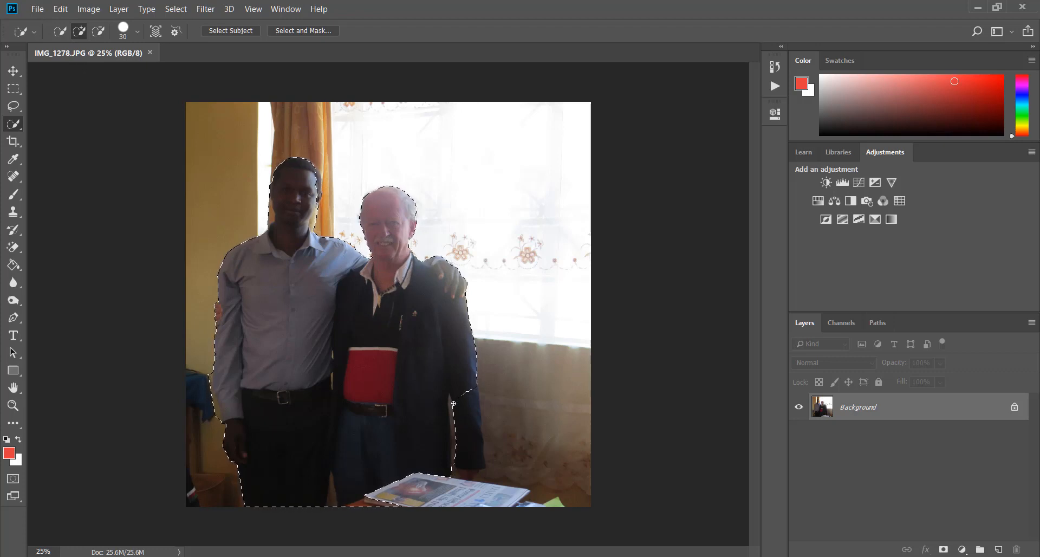
{"action": "left_click_drag", "start_coordinate": [454, 404], "coordinate": [468, 456]}
Step: Copy the selected men to a new layer and check the cutout with the Background layer hidden
{"action": "key", "text": "ctrl+j"}
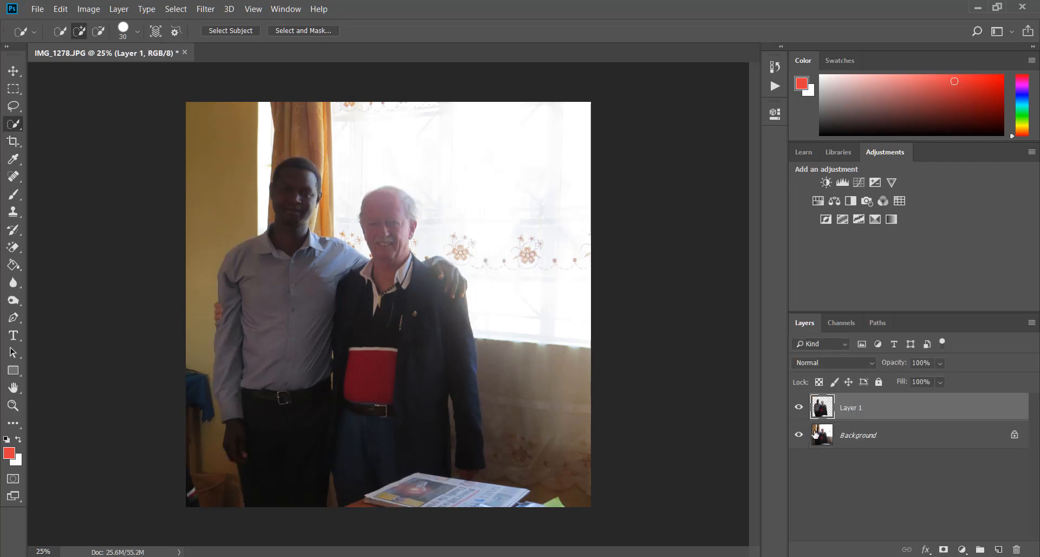
{"action": "left_click", "coordinate": [799, 436]}
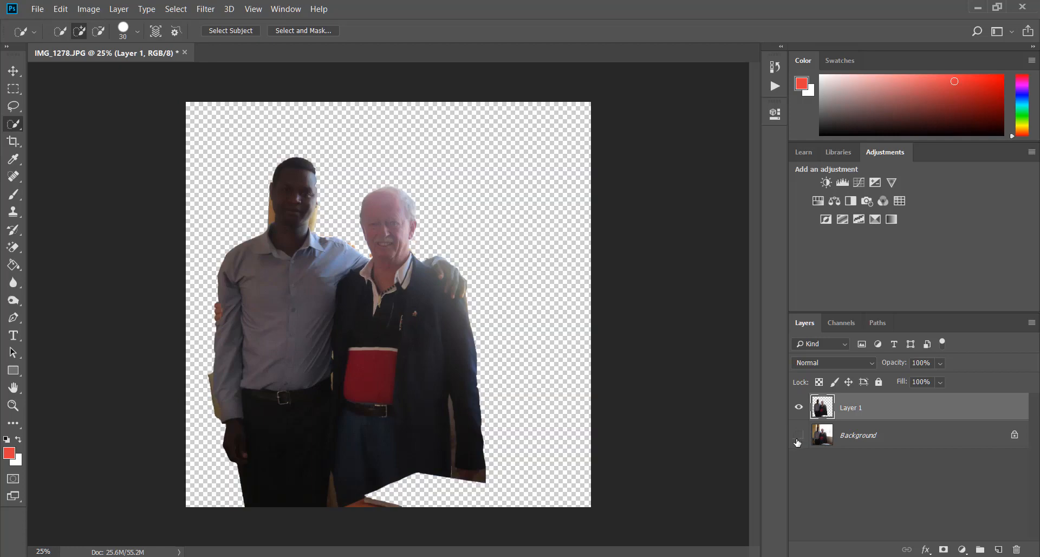
{"action": "left_click", "coordinate": [798, 440]}
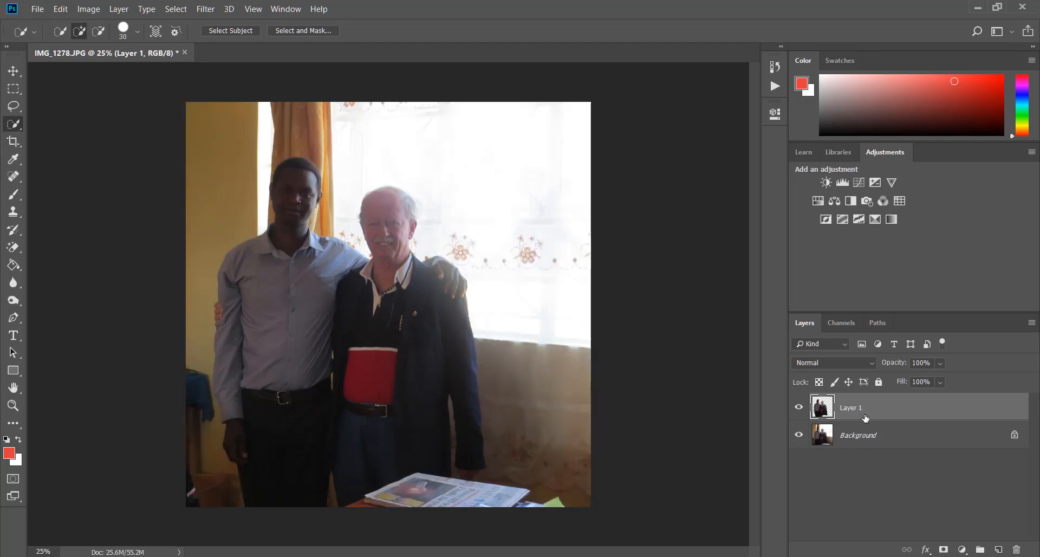
Step: Brighten the copied men with a Levels adjustment, setting the RGB midtone input level to 1.51
{"action": "key", "text": "ctrl+l"}
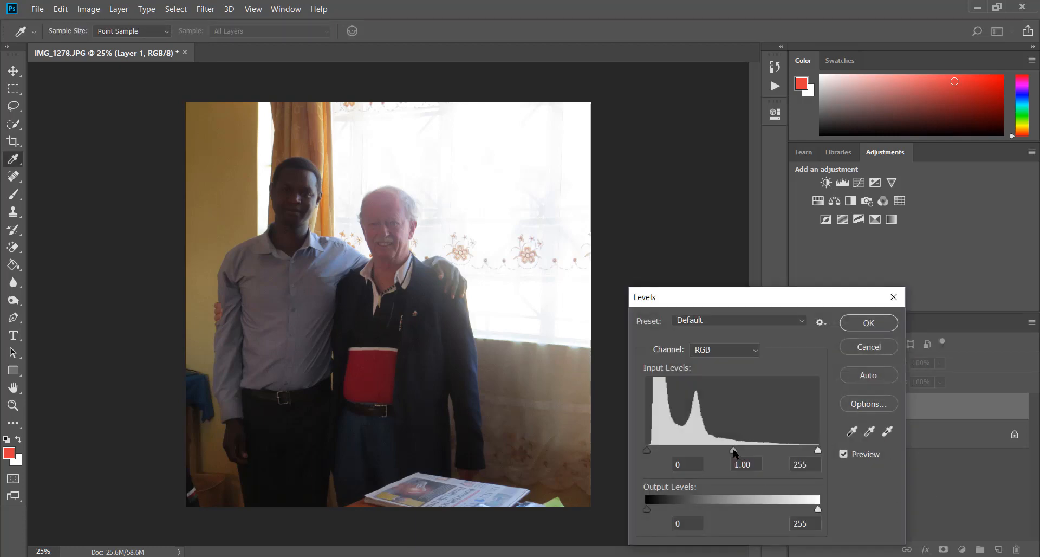
{"action": "left_click_drag", "start_coordinate": [734, 450], "coordinate": [673, 462]}
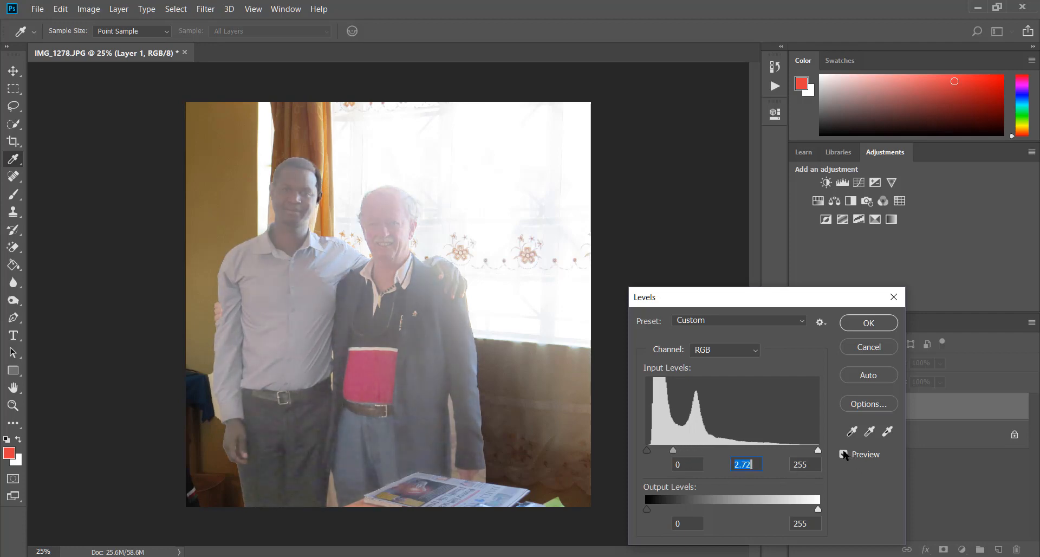
{"action": "left_click", "coordinate": [844, 454]}
{"action": "left_click", "coordinate": [845, 454]}
{"action": "left_click_drag", "start_coordinate": [674, 451], "coordinate": [715, 440]}
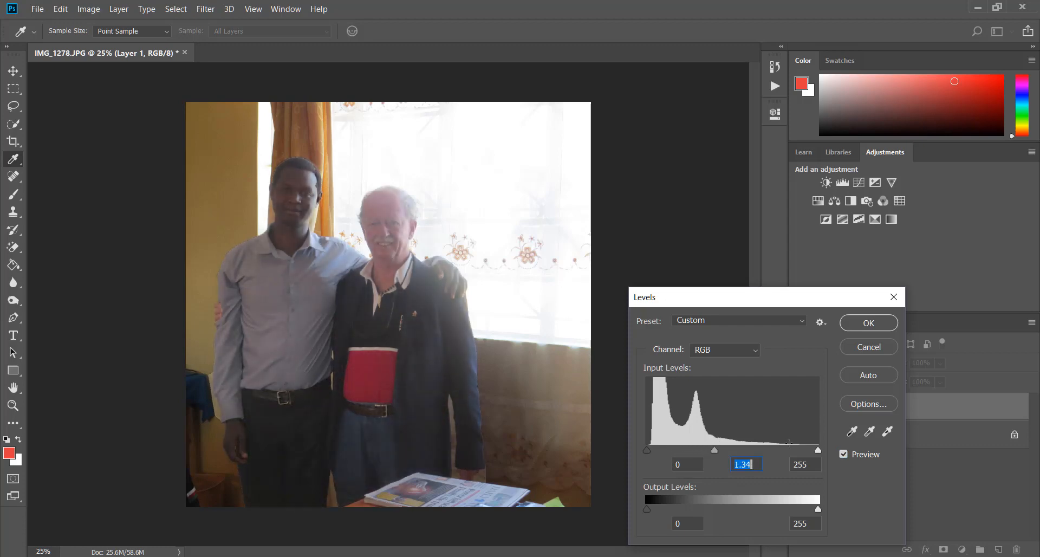
{"action": "left_click", "coordinate": [844, 450]}
{"action": "left_click", "coordinate": [844, 450]}
{"action": "mouse_move", "coordinate": [714, 449]}
{"action": "left_mouse_down"}
{"action": "mouse_move", "coordinate": [694, 452]}
{"action": "mouse_move", "coordinate": [716, 449]}
{"action": "mouse_move", "coordinate": [707, 446]}
{"action": "left_mouse_up"}
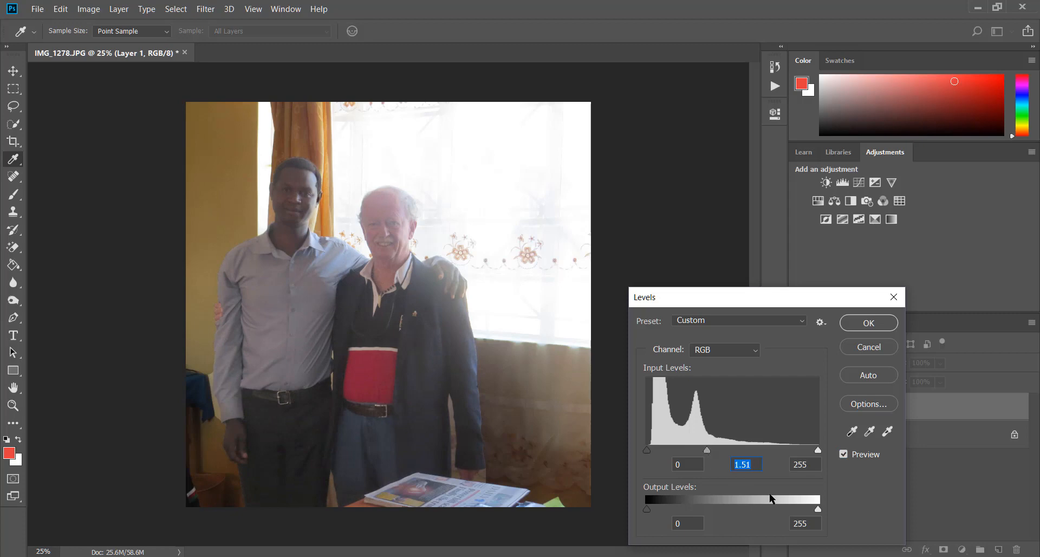
{"action": "left_click", "coordinate": [870, 322]}
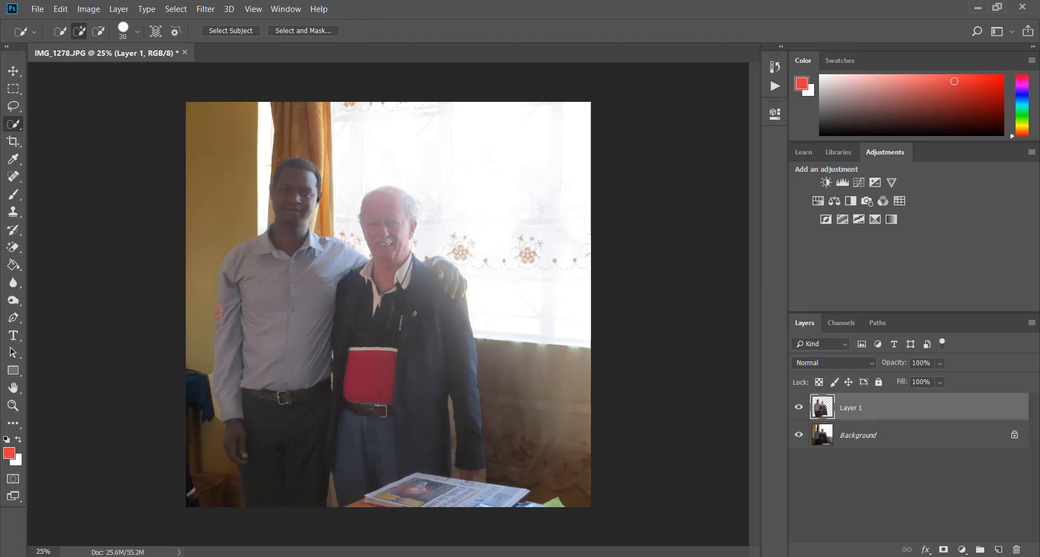
Step: Select the older man's head and neck, trim his shirt collar from the selection, and copy it to a new layer
{"action": "key", "text": "ctrl+plus"}
{"action": "key", "text": "ctrl+plus"}
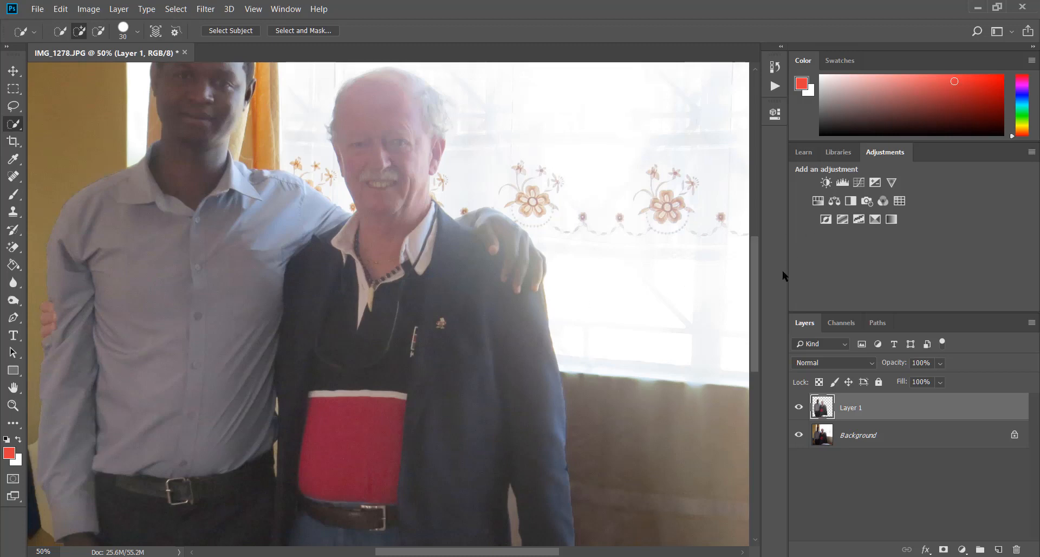
{"action": "left_click_drag", "start_coordinate": [756, 264], "coordinate": [756, 243]}
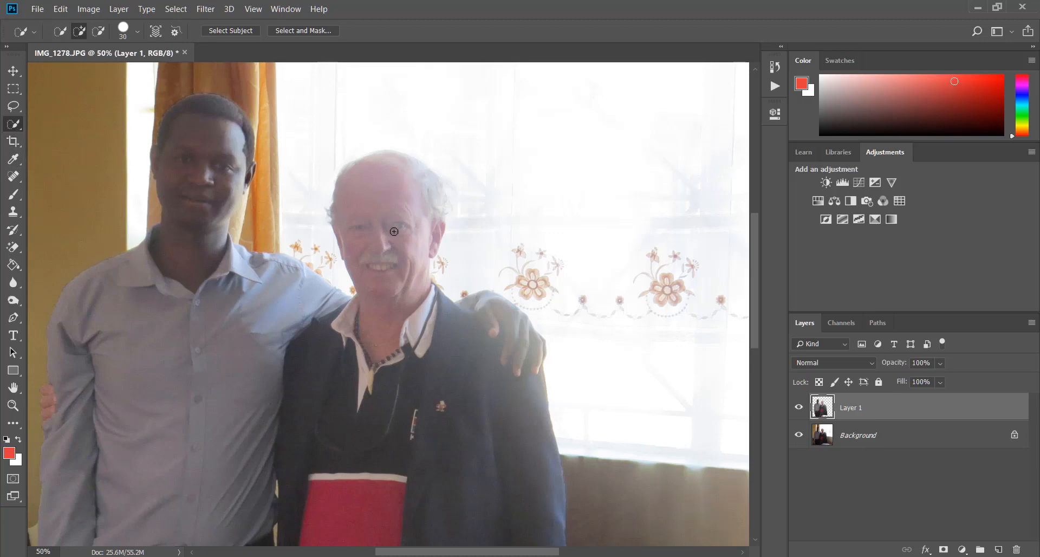
{"action": "mouse_move", "coordinate": [361, 350]}
{"action": "left_mouse_down"}
{"action": "mouse_move", "coordinate": [382, 325]}
{"action": "mouse_move", "coordinate": [394, 266]}
{"action": "mouse_move", "coordinate": [385, 205]}
{"action": "left_mouse_up"}
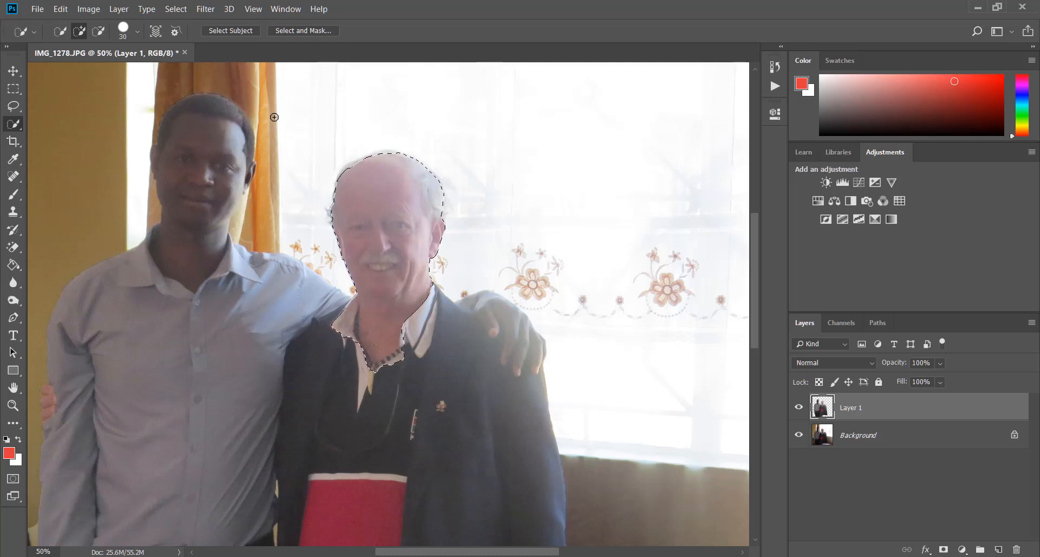
{"action": "left_click", "coordinate": [98, 32]}
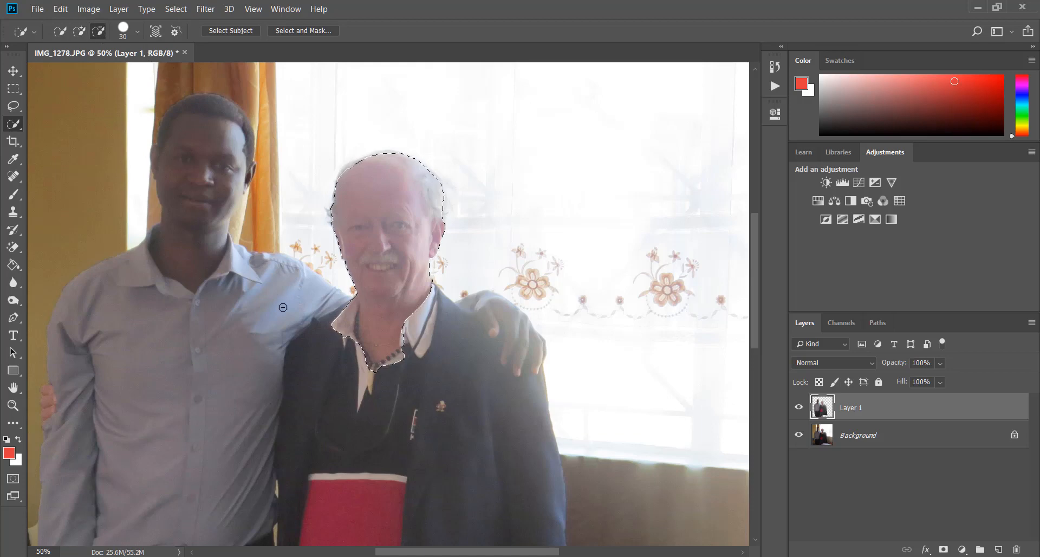
{"action": "mouse_move", "coordinate": [349, 320]}
{"action": "left_mouse_down"}
{"action": "mouse_move", "coordinate": [355, 344]}
{"action": "mouse_move", "coordinate": [337, 337]}
{"action": "left_mouse_up"}
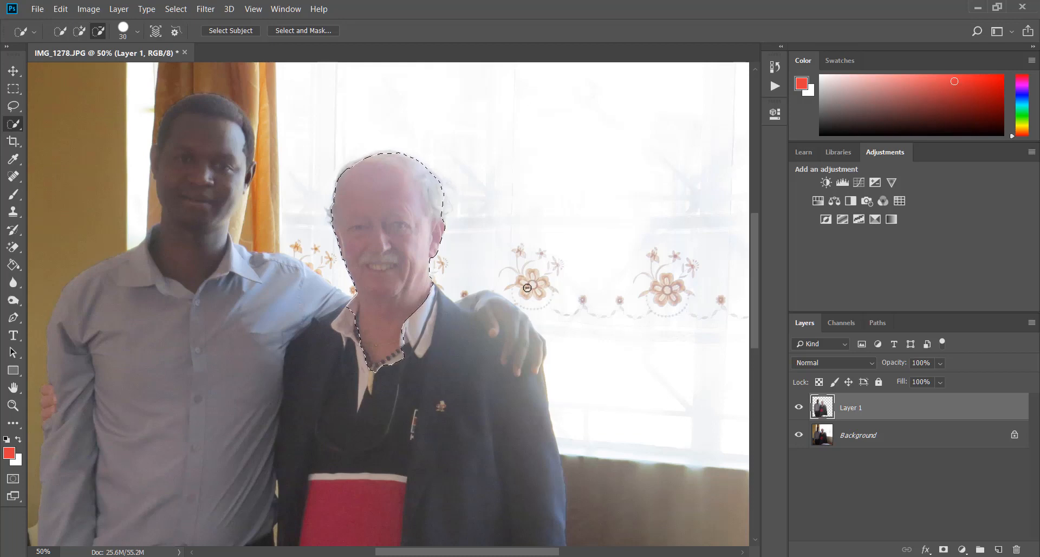
{"action": "key", "text": "ctrl+j"}
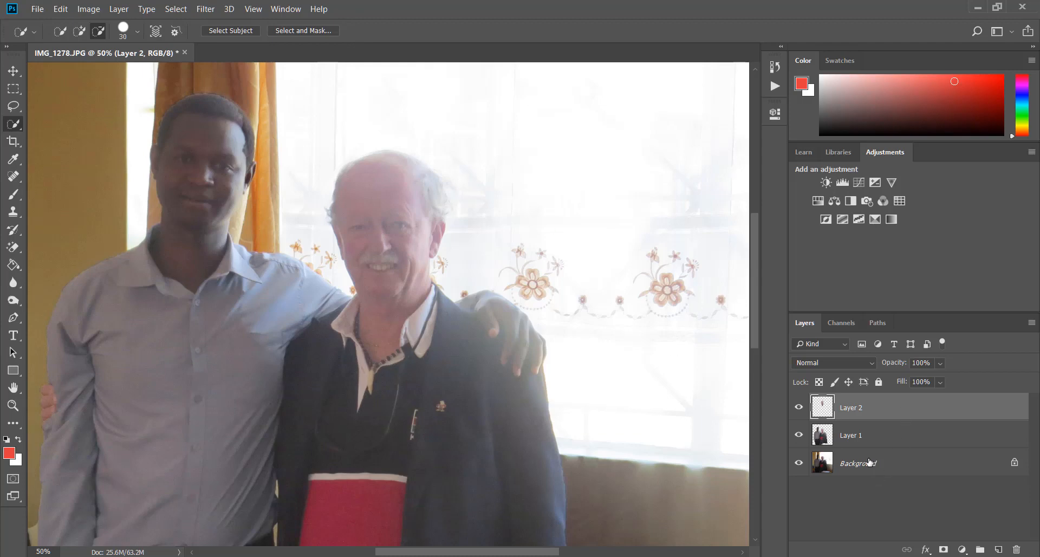
{"action": "key", "text": "ctrl+l"}
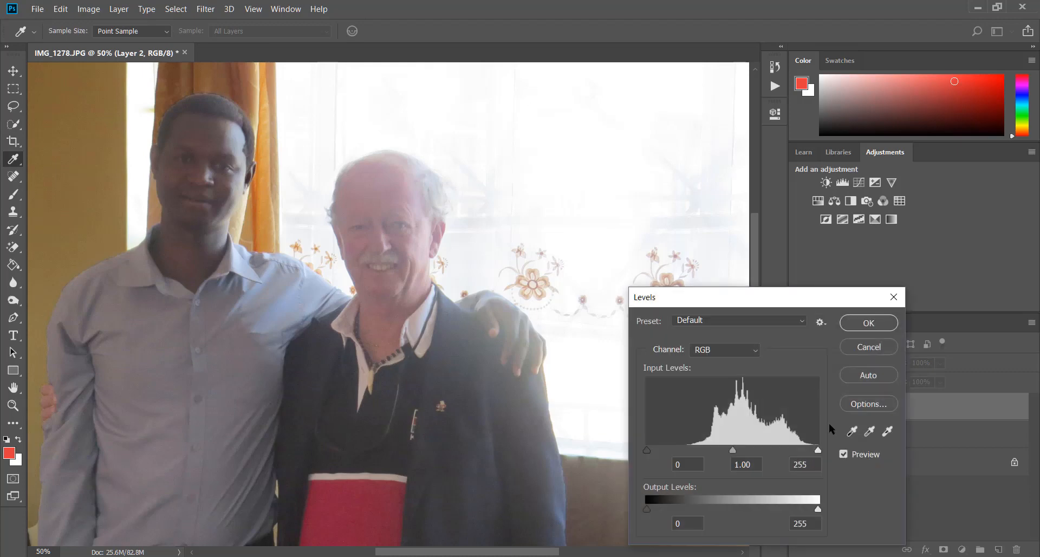
{"action": "left_click_drag", "start_coordinate": [648, 450], "coordinate": [669, 453]}
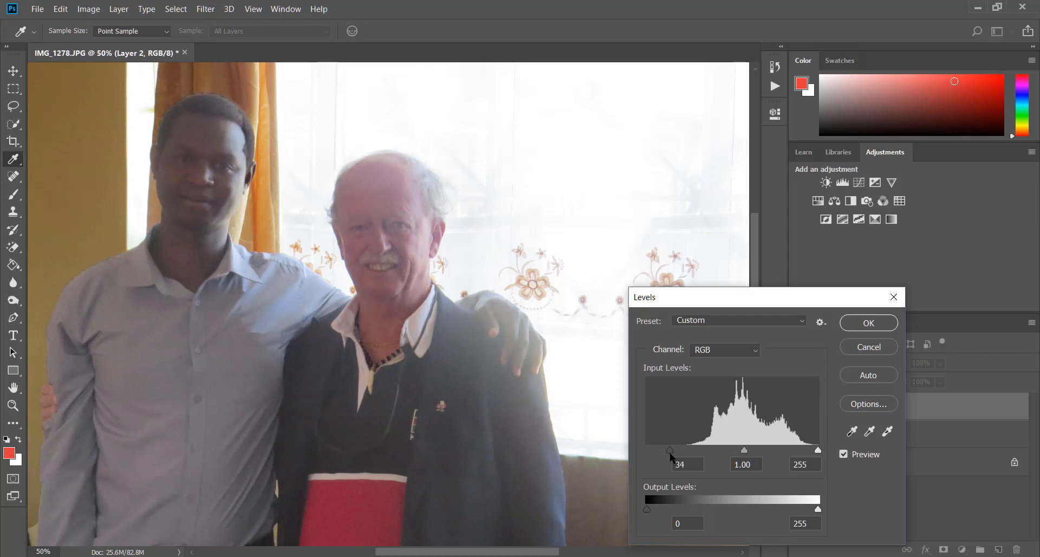
{"action": "left_click", "coordinate": [756, 349]}
{"action": "left_click", "coordinate": [721, 375]}
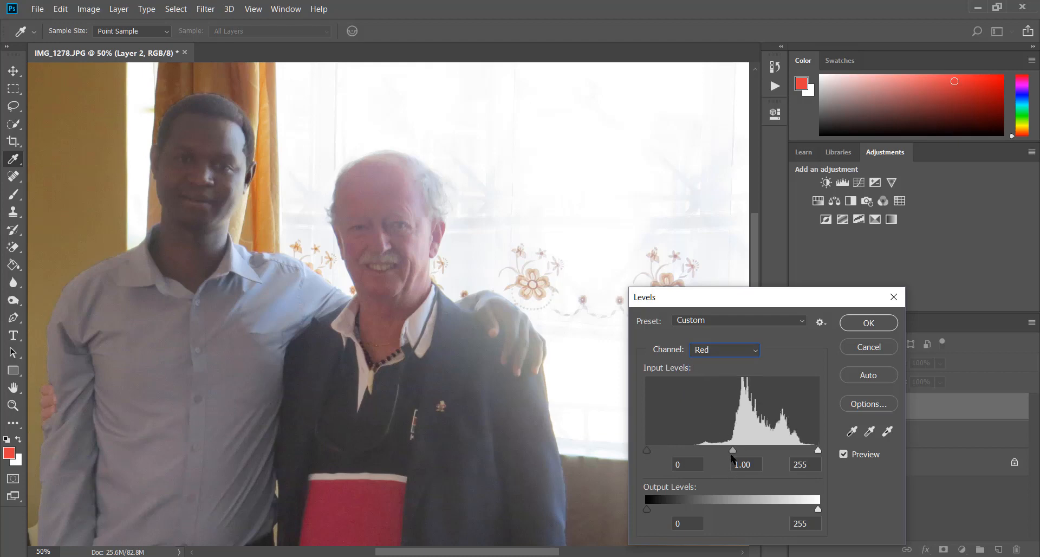
{"action": "mouse_move", "coordinate": [733, 449]}
{"action": "left_mouse_down"}
{"action": "mouse_move", "coordinate": [753, 448]}
{"action": "mouse_move", "coordinate": [732, 450]}
{"action": "left_mouse_up"}
{"action": "left_click", "coordinate": [716, 353]}
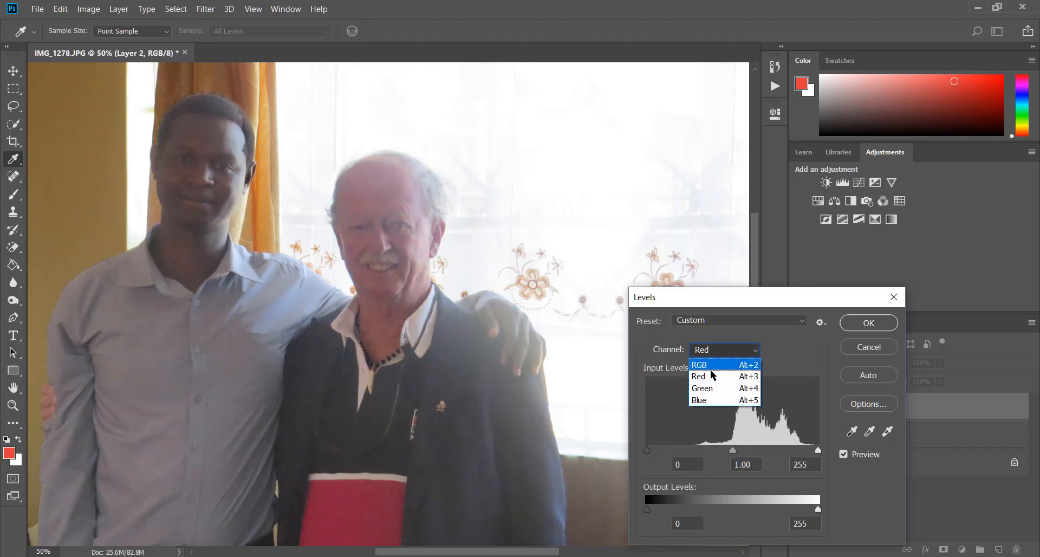
{"action": "left_click", "coordinate": [712, 390]}
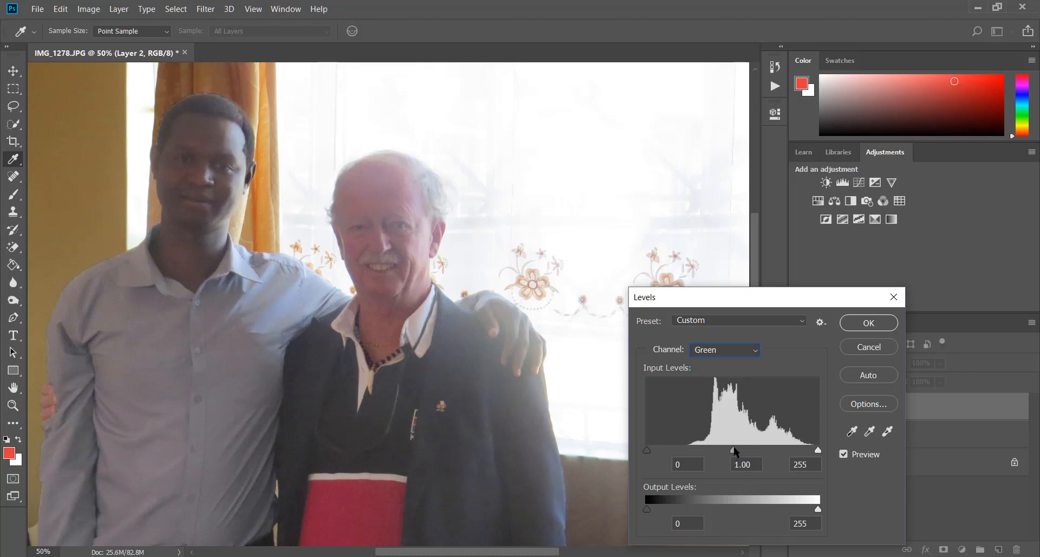
{"action": "mouse_move", "coordinate": [733, 449]}
{"action": "left_mouse_down"}
{"action": "mouse_move", "coordinate": [759, 450]}
{"action": "mouse_move", "coordinate": [727, 450]}
{"action": "mouse_move", "coordinate": [739, 450]}
{"action": "left_mouse_up"}
{"action": "left_click", "coordinate": [751, 465]}
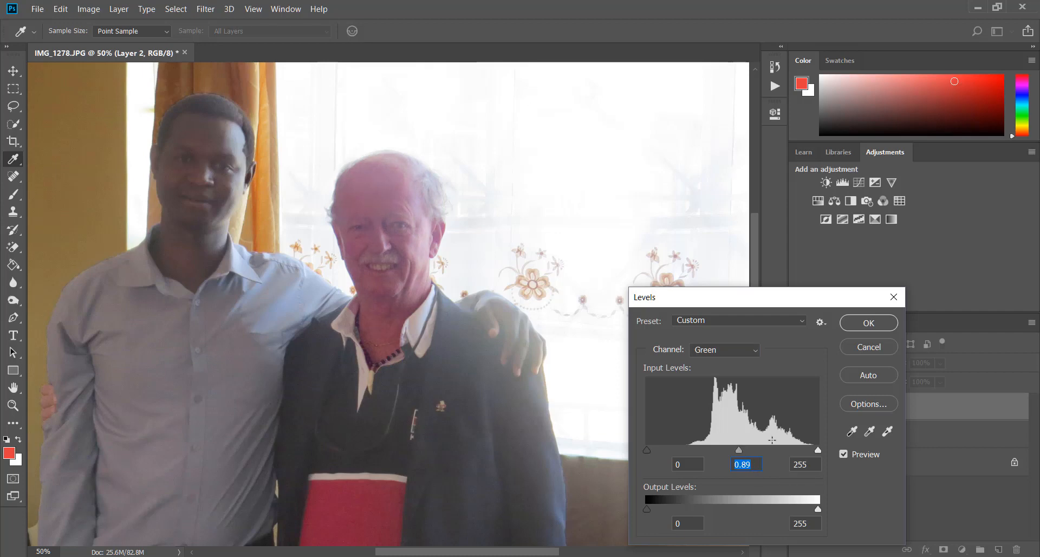
{"action": "key", "text": "BackSpace"}
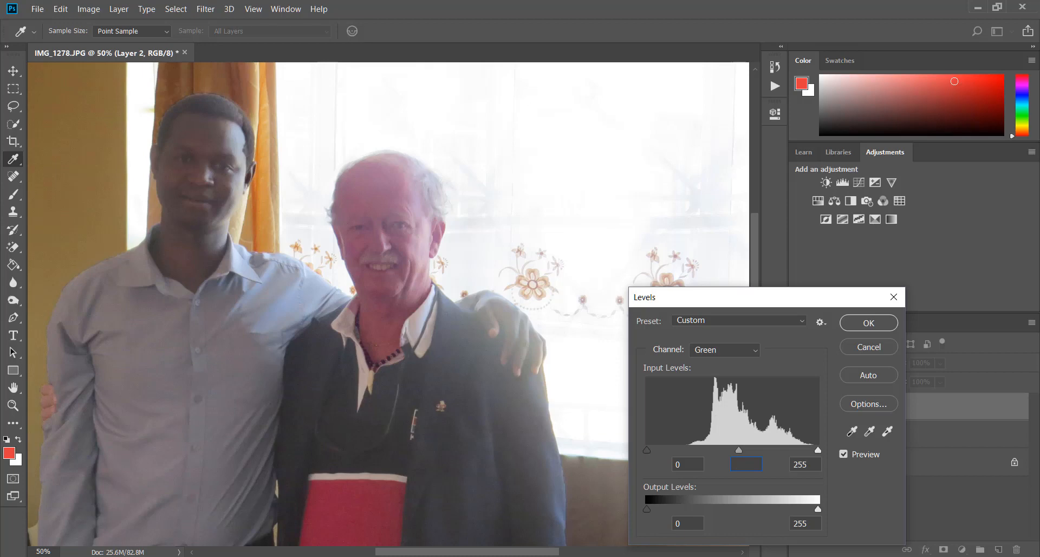
{"action": "mouse_move", "coordinate": [653, 556]}
{"action": "key", "text": "Tab"}
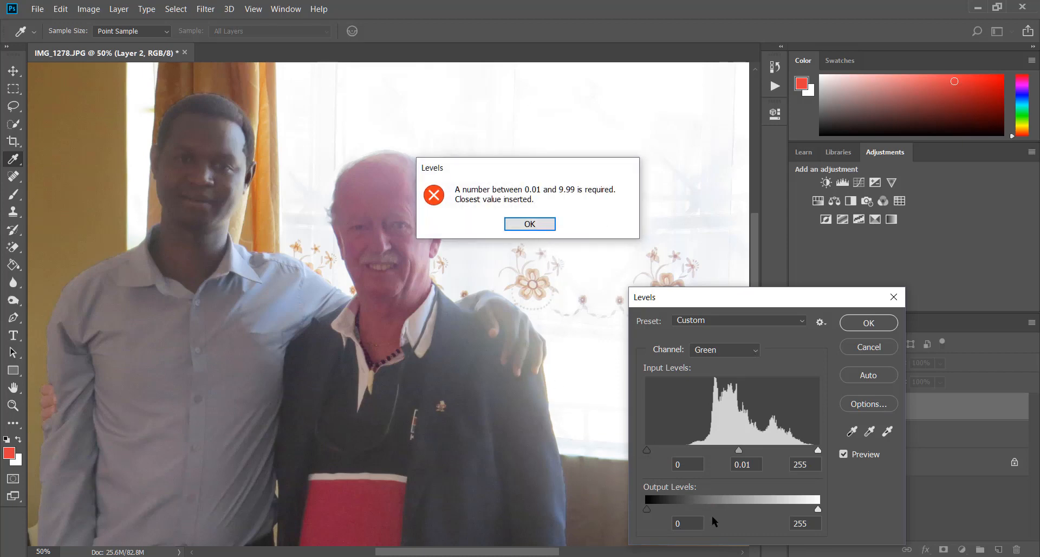
{"action": "left_click", "coordinate": [530, 225]}
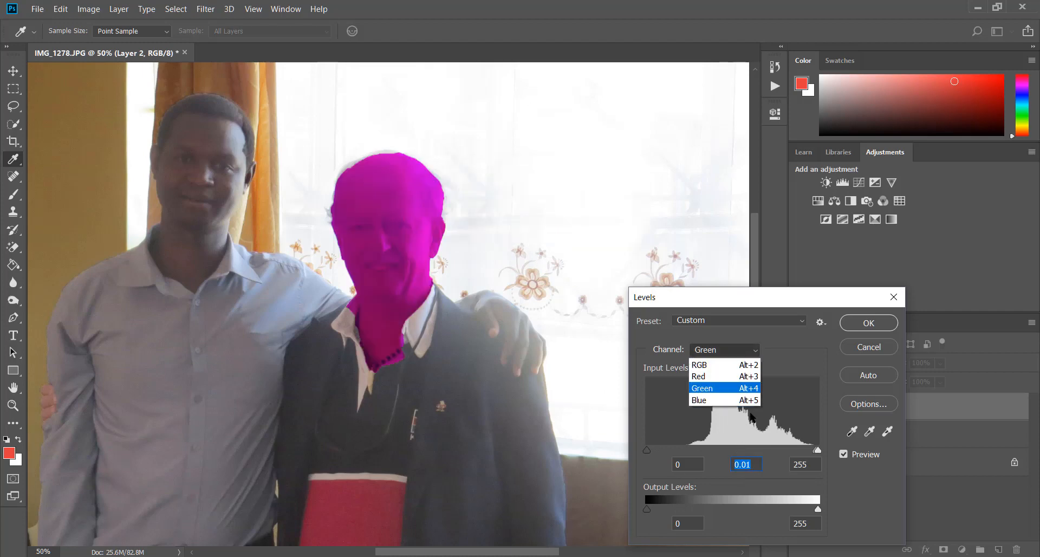
{"action": "left_click", "coordinate": [789, 372]}
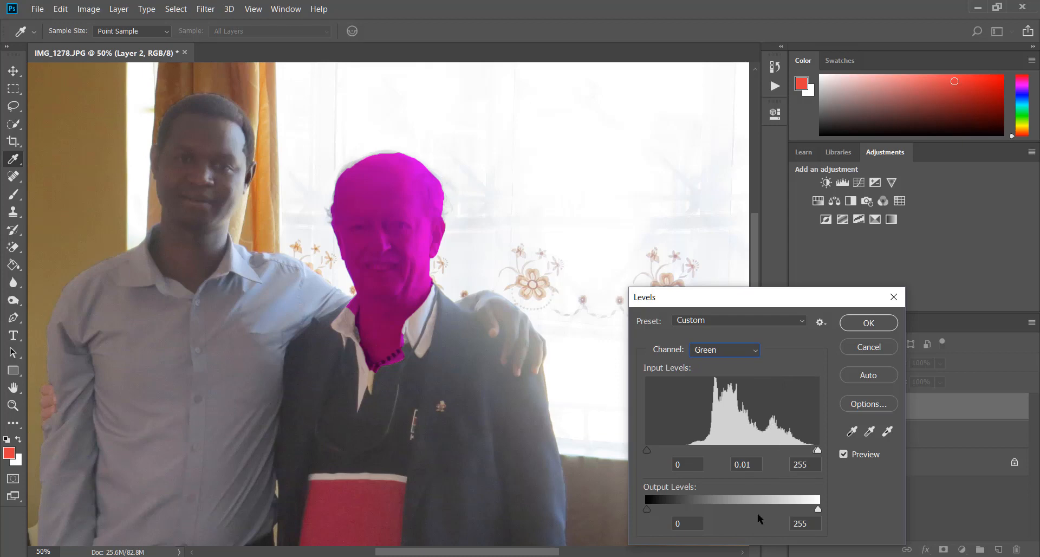
{"action": "left_click", "coordinate": [758, 351]}
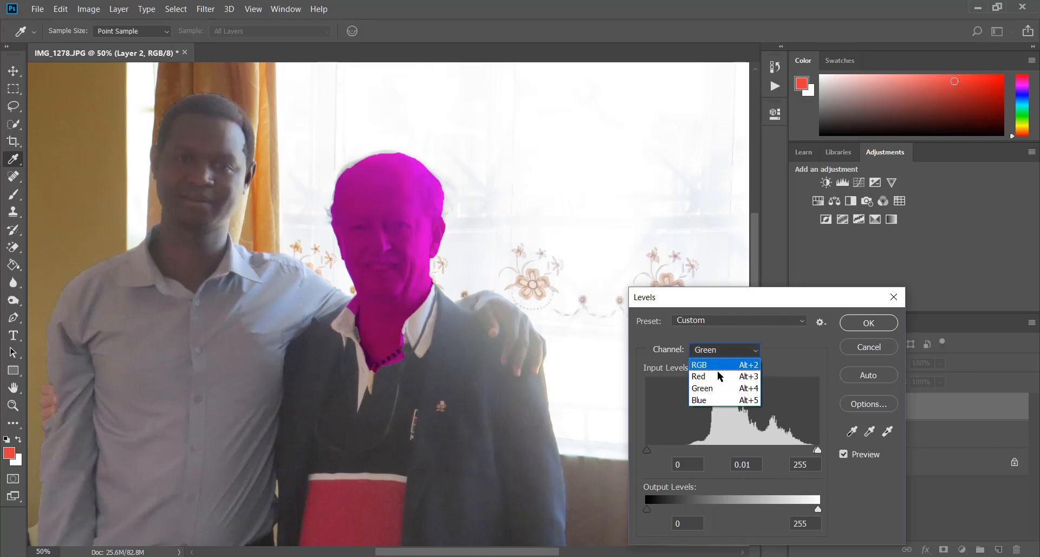
{"action": "left_click", "coordinate": [704, 470]}
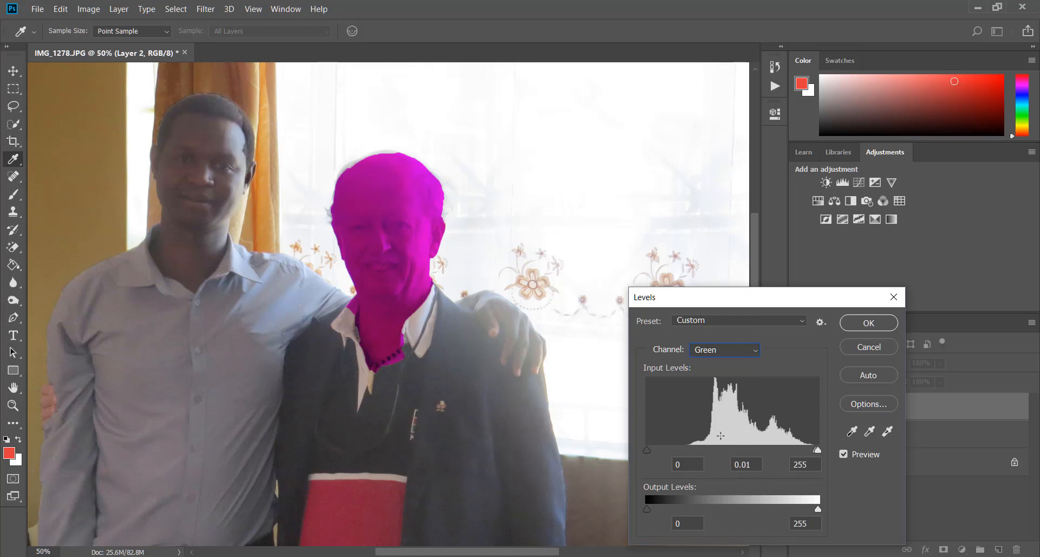
{"action": "left_click", "coordinate": [740, 351]}
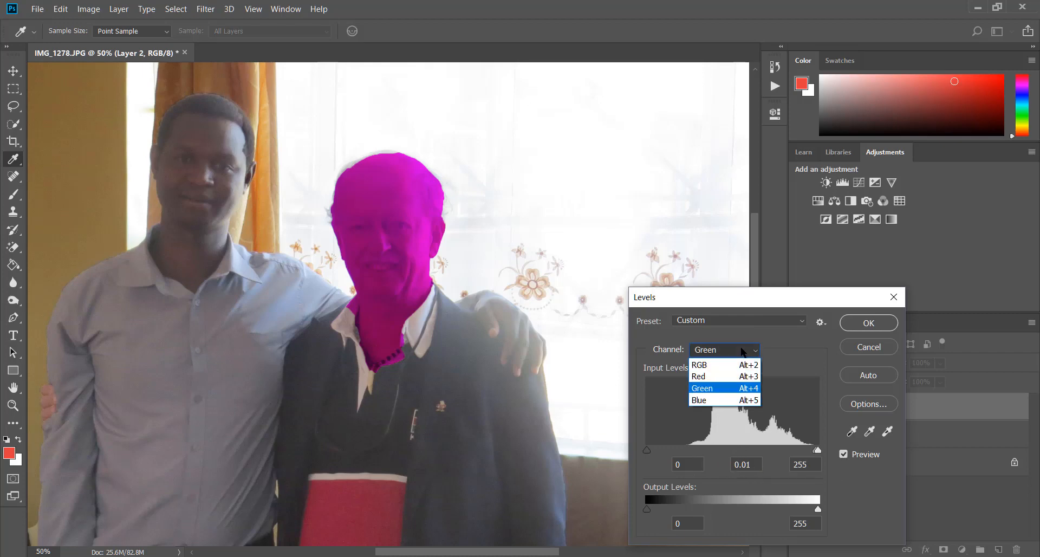
{"action": "left_click", "coordinate": [710, 365]}
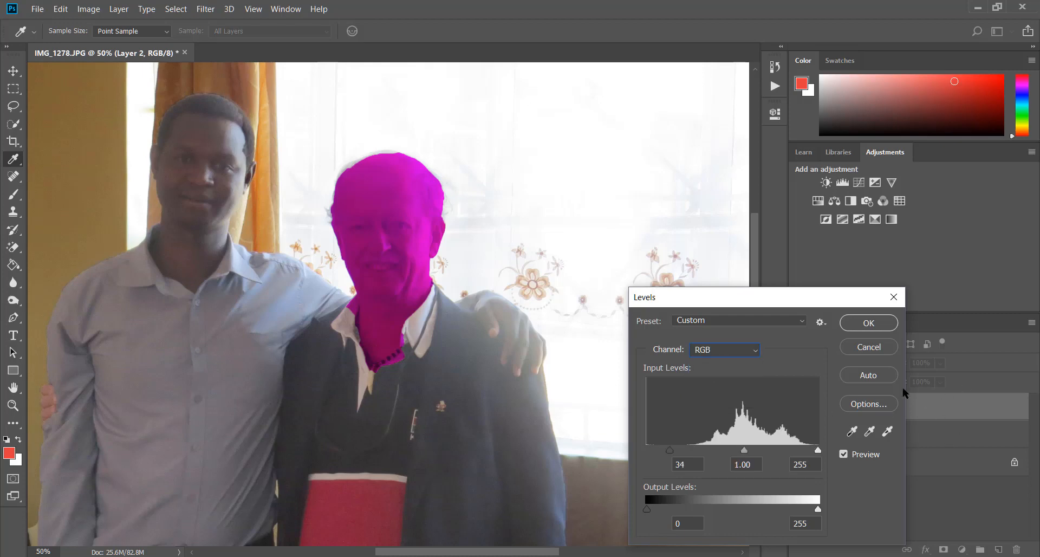
{"action": "left_click", "coordinate": [868, 345]}
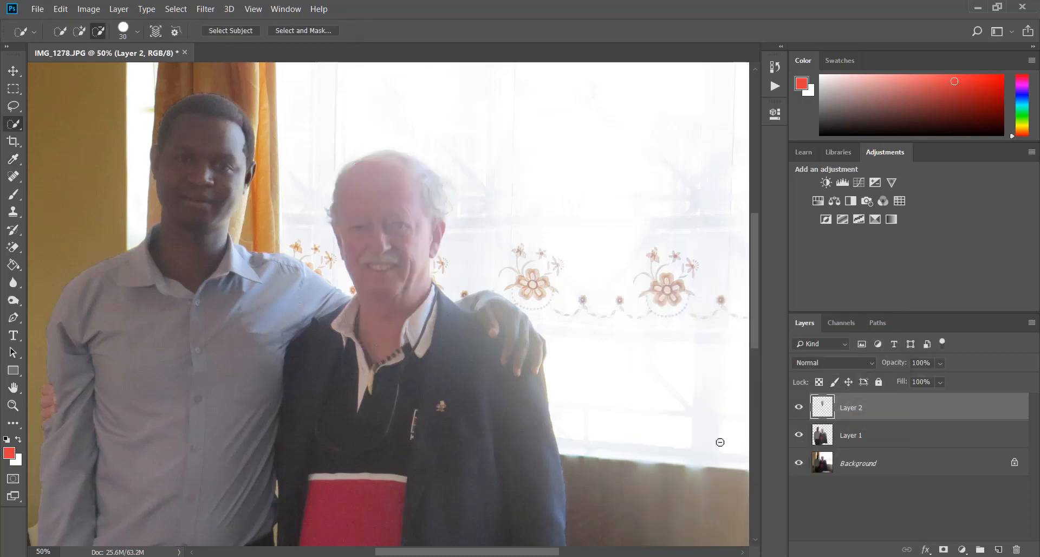
{"action": "key", "text": "ctrl+l"}
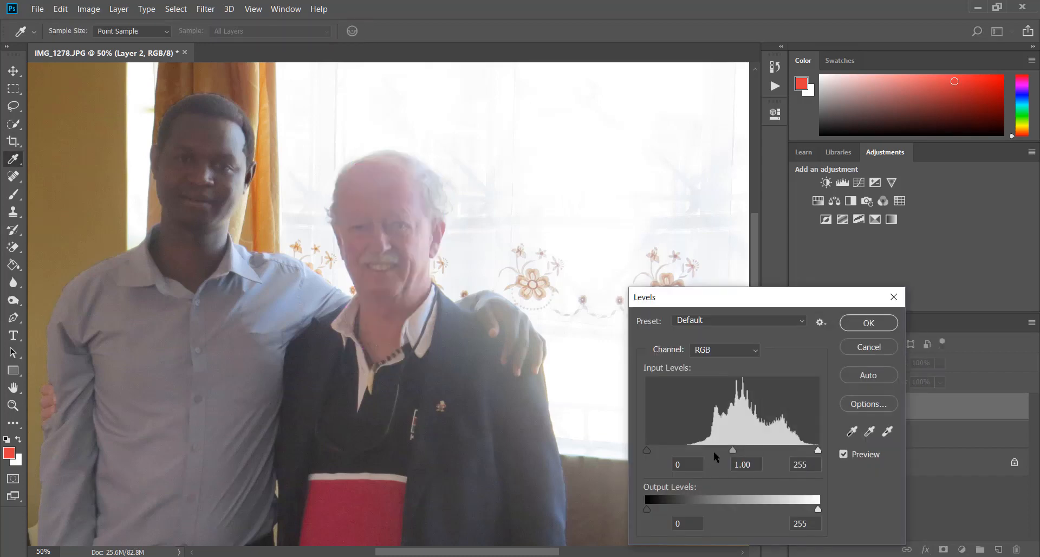
{"action": "mouse_move", "coordinate": [733, 447]}
{"action": "left_mouse_down"}
{"action": "mouse_move", "coordinate": [718, 447]}
{"action": "mouse_move", "coordinate": [733, 442]}
{"action": "left_mouse_up"}
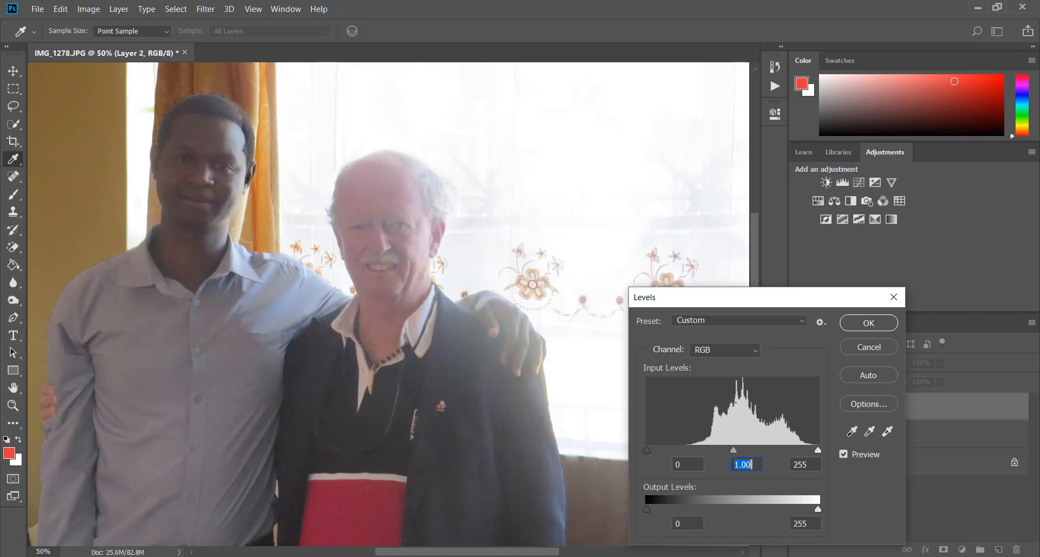
{"action": "left_click", "coordinate": [724, 348]}
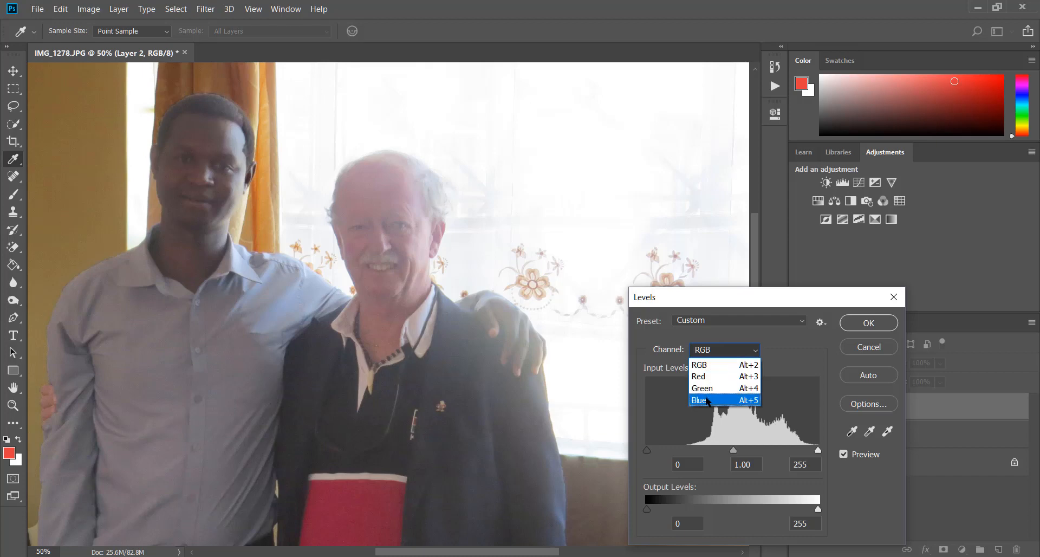
{"action": "left_click", "coordinate": [706, 376]}
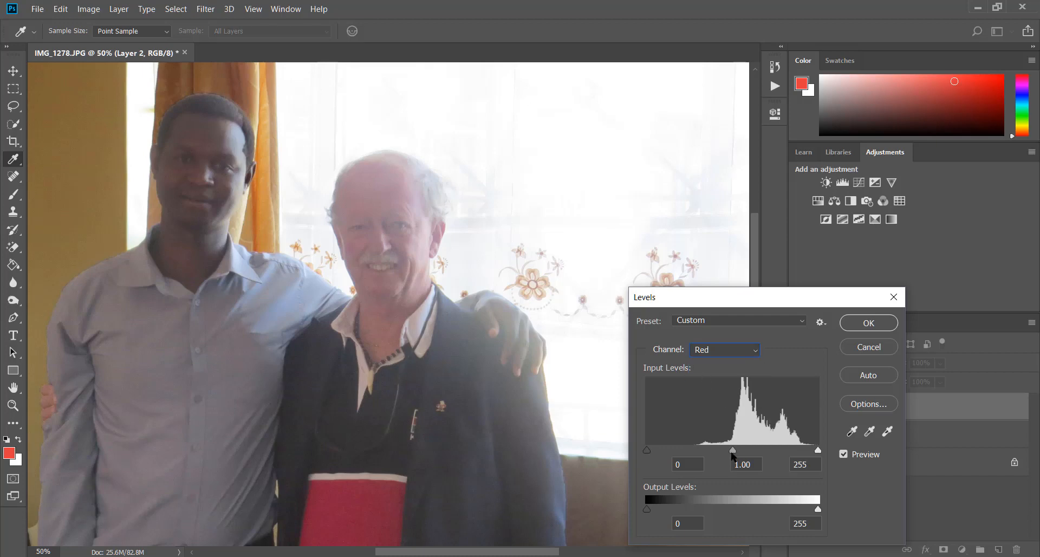
{"action": "mouse_move", "coordinate": [733, 446]}
{"action": "left_mouse_down"}
{"action": "mouse_move", "coordinate": [745, 447]}
{"action": "mouse_move", "coordinate": [728, 442]}
{"action": "left_mouse_up"}
{"action": "left_click", "coordinate": [745, 464]}
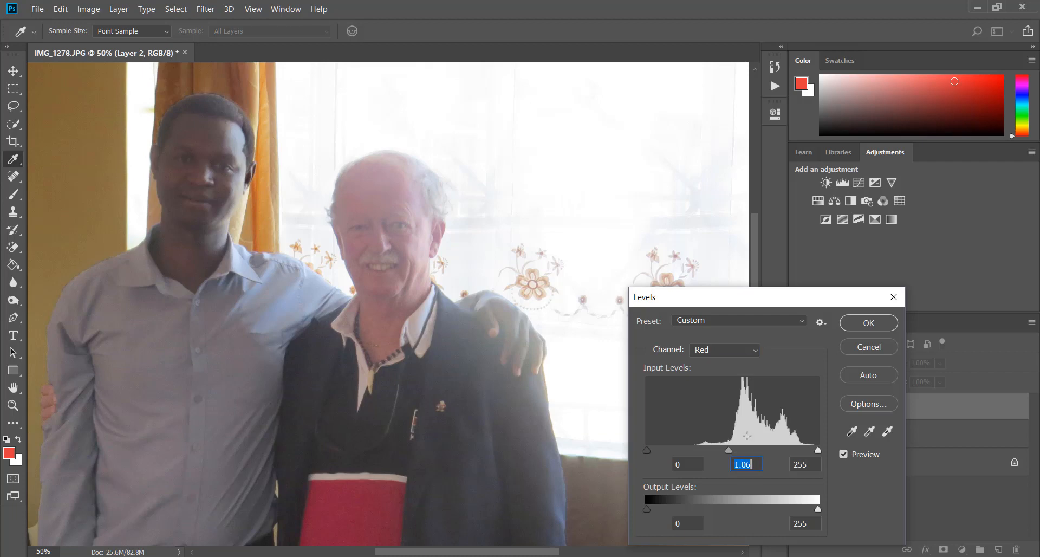
{"action": "left_click", "coordinate": [754, 348]}
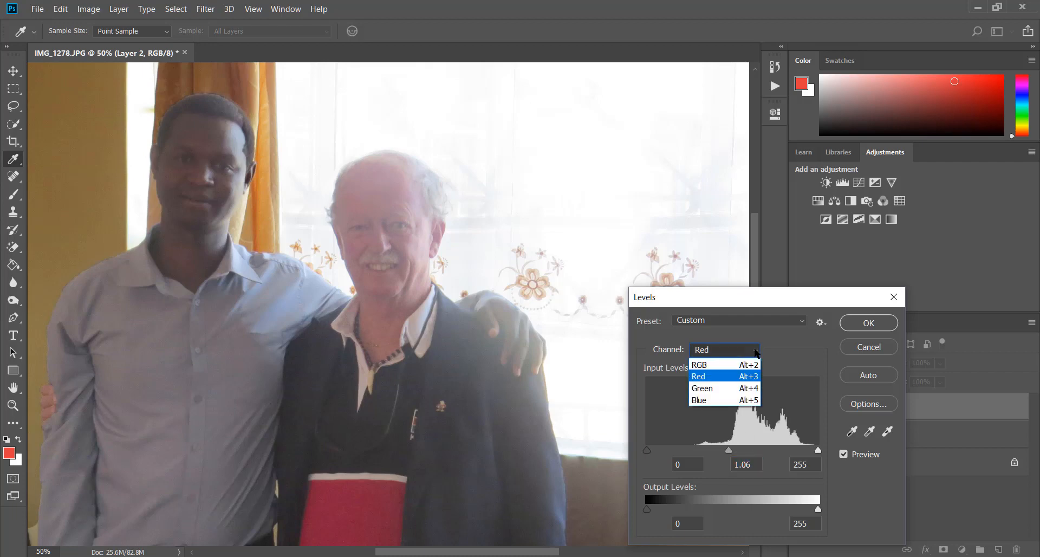
{"action": "left_click", "coordinate": [716, 400]}
{"action": "left_click_drag", "start_coordinate": [733, 451], "coordinate": [743, 450]}
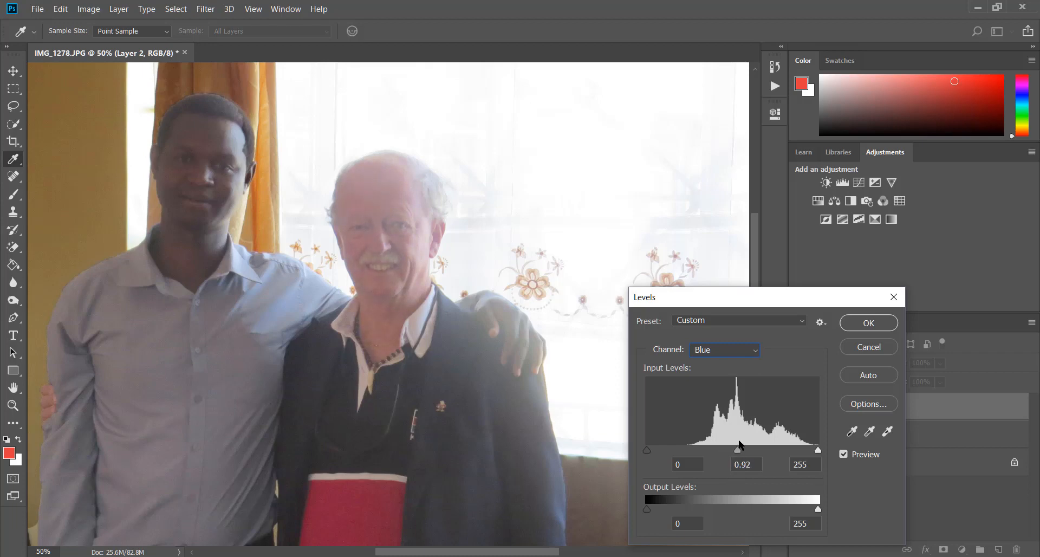
{"action": "left_click", "coordinate": [843, 454]}
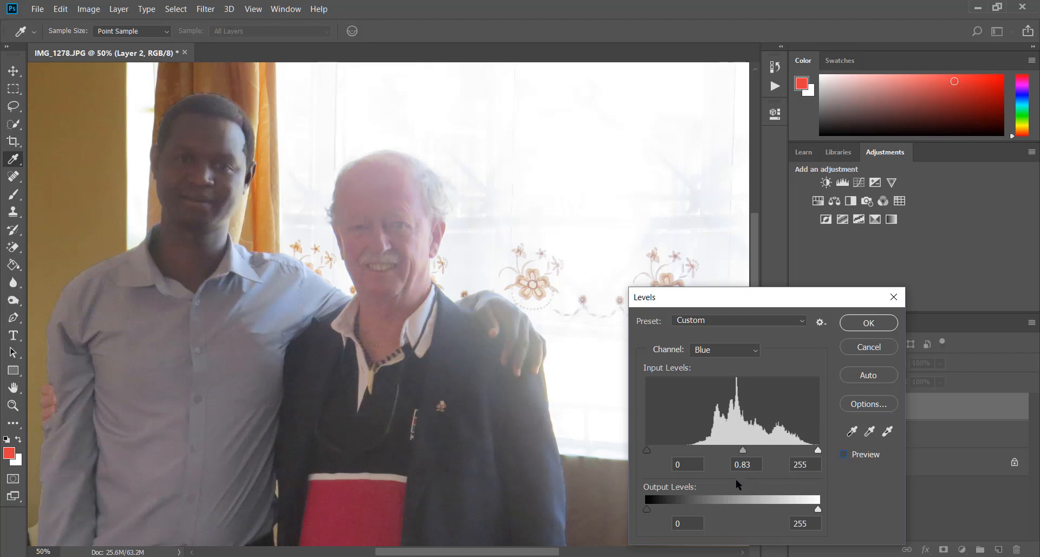
{"action": "left_click", "coordinate": [871, 345]}
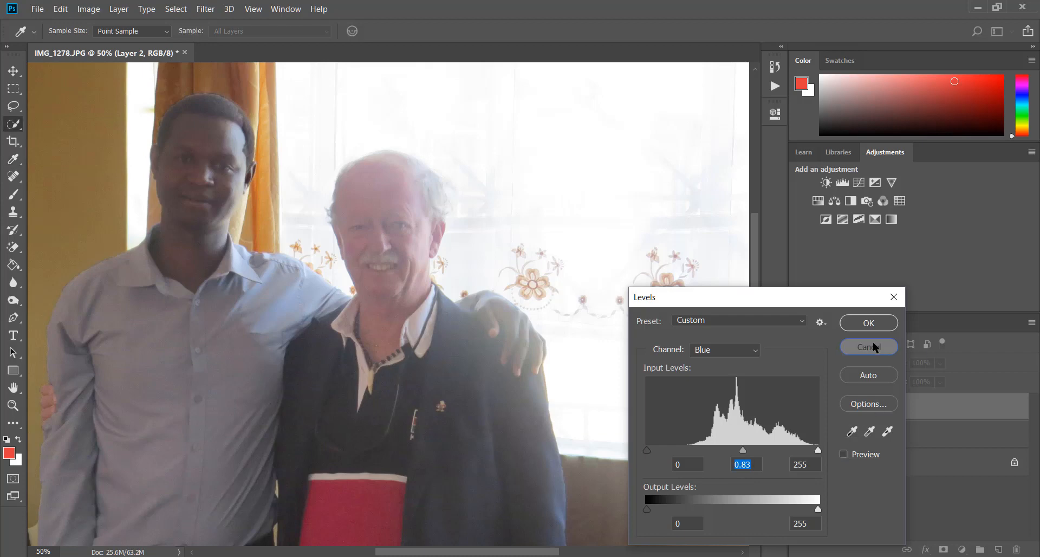
Step: Darken the older man's head layer with a Levels adjustment, setting the RGB midtone input level to 0.87
{"action": "key", "text": "ctrl+l"}
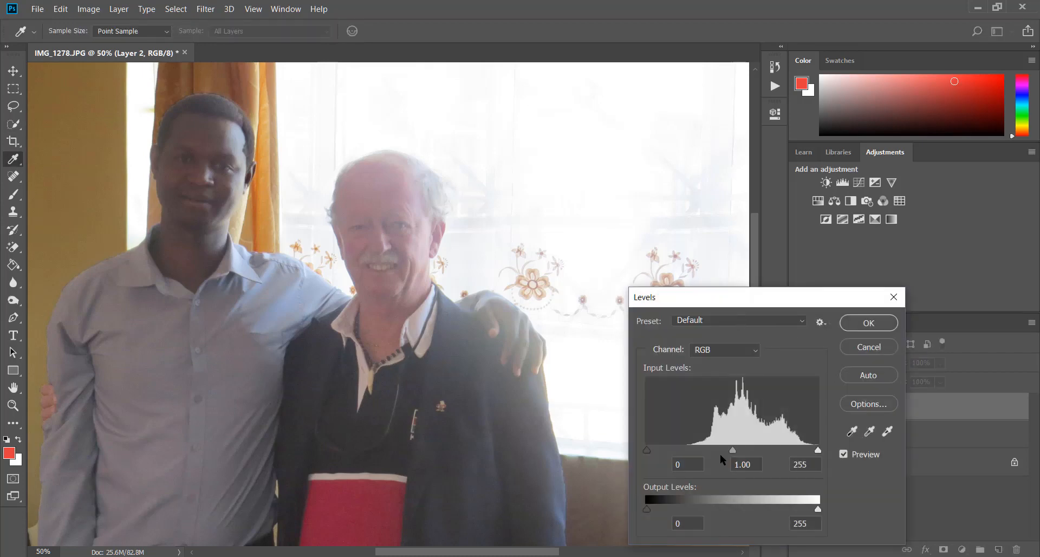
{"action": "mouse_move", "coordinate": [732, 449]}
{"action": "left_mouse_down"}
{"action": "mouse_move", "coordinate": [708, 454]}
{"action": "mouse_move", "coordinate": [742, 460]}
{"action": "left_mouse_up"}
{"action": "left_click", "coordinate": [742, 464]}
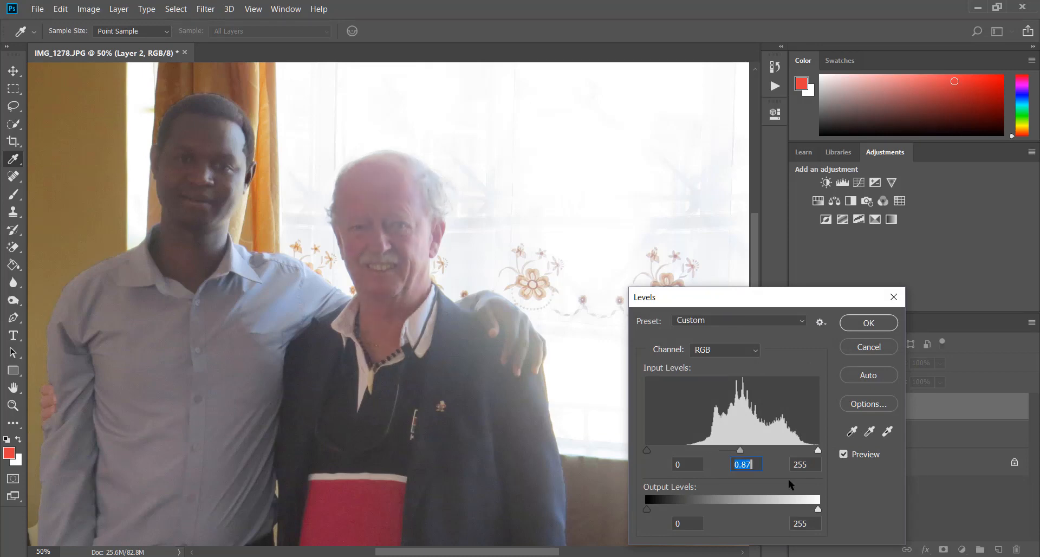
{"action": "left_click", "coordinate": [844, 454]}
{"action": "left_click", "coordinate": [844, 454]}
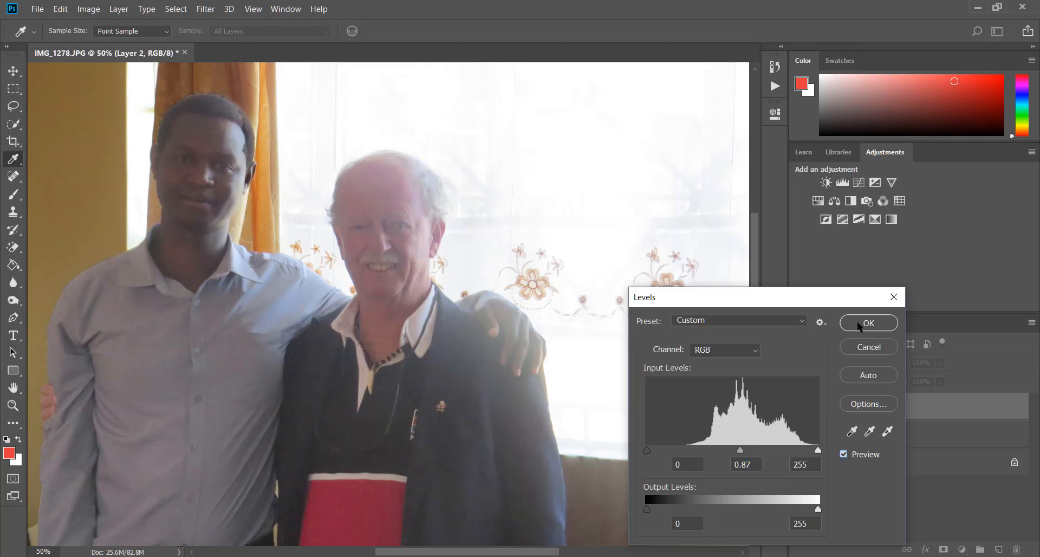
{"action": "left_click", "coordinate": [876, 317]}
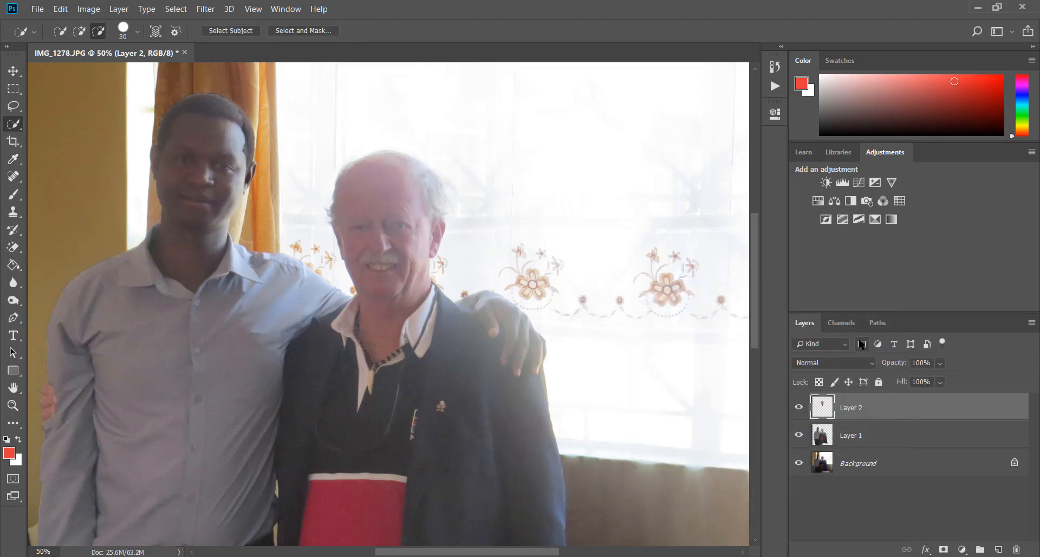
Step: Compare the whole photo before and after correction by hiding Layer 1 and Layer 2, and showing them again one by one
{"action": "key", "text": "ctrl+minus"}
{"action": "key", "text": "ctrl+minus"}
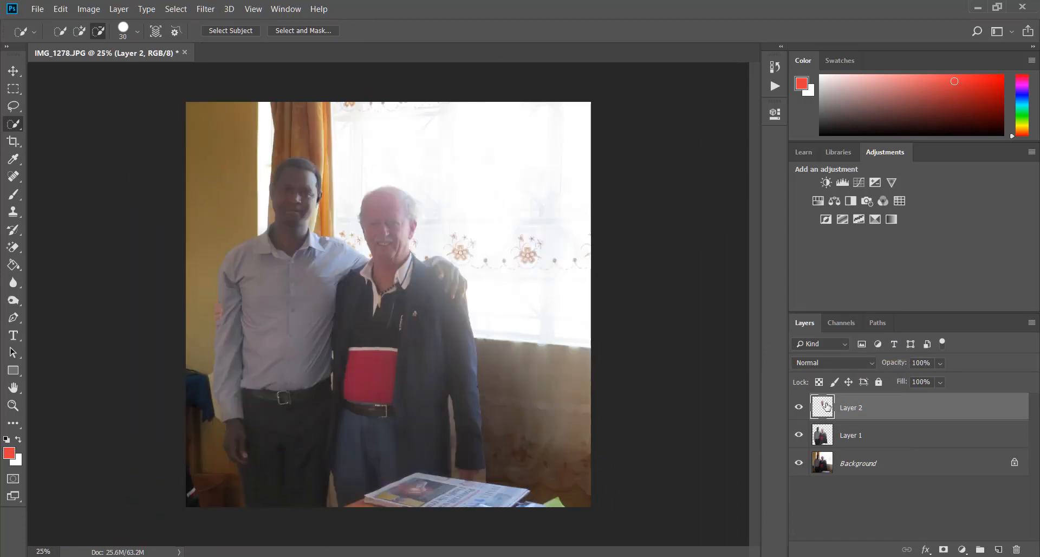
{"action": "left_click", "coordinate": [799, 435]}
{"action": "left_click", "coordinate": [800, 407]}
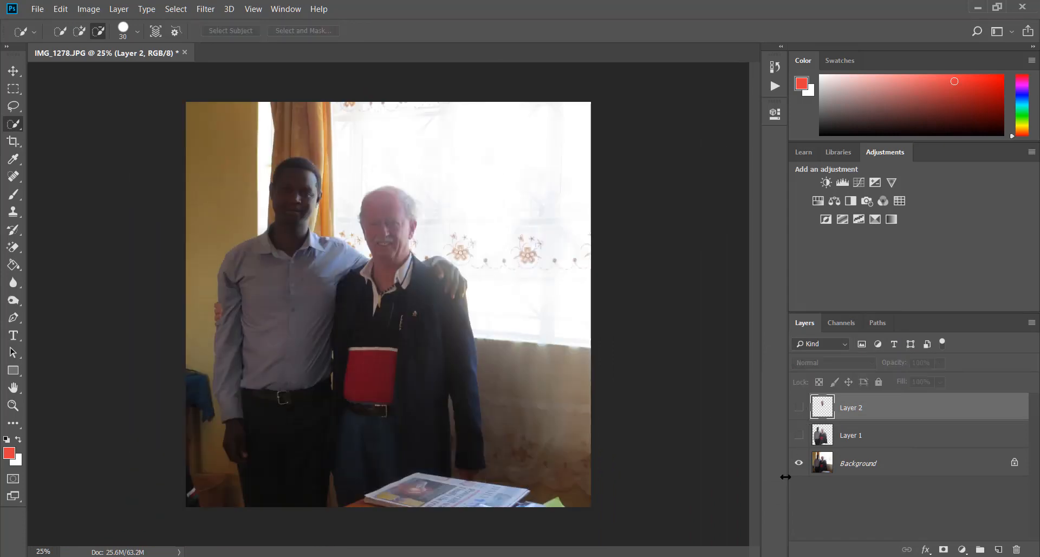
{"action": "left_click", "coordinate": [799, 435]}
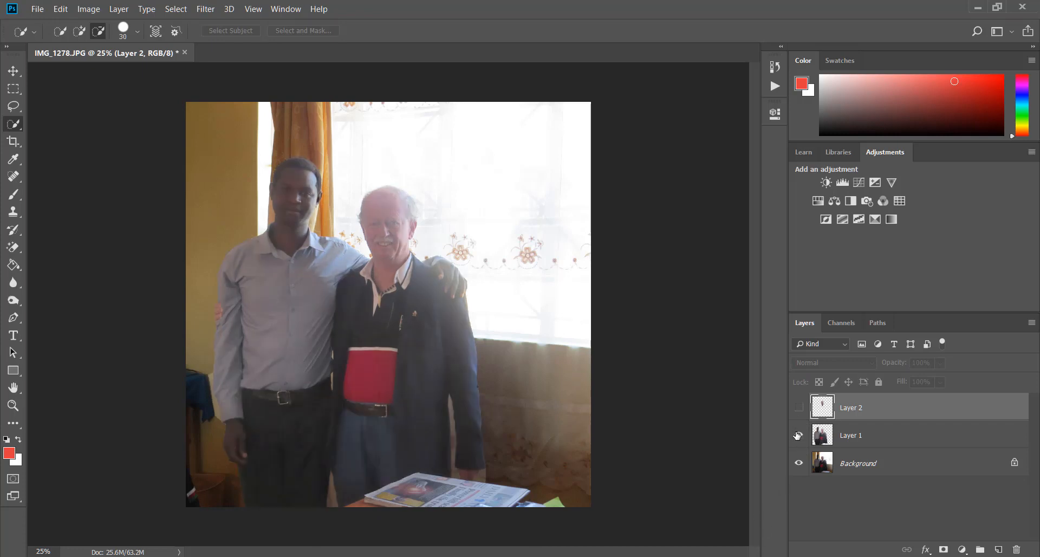
{"action": "left_click", "coordinate": [798, 407]}
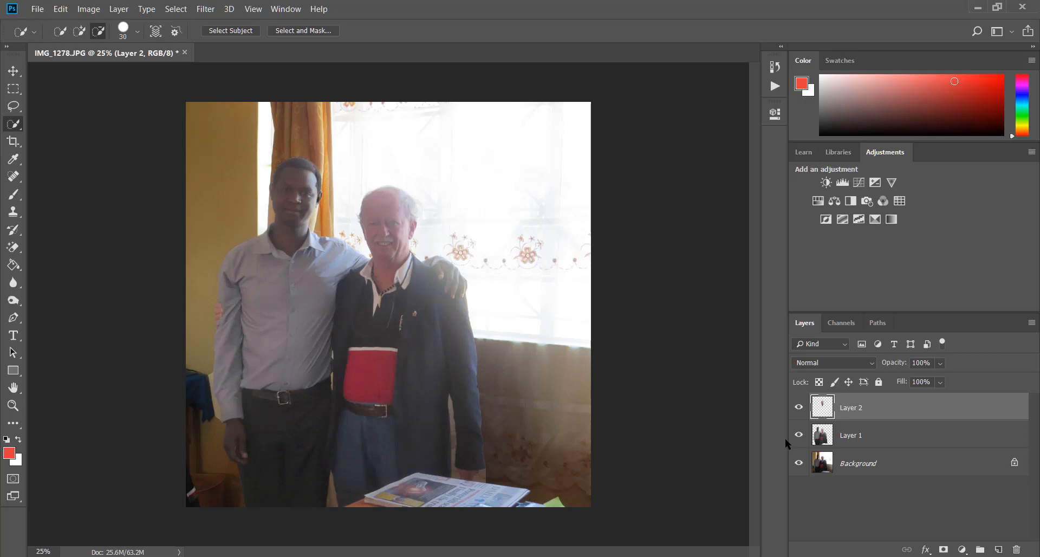
Step: Save the layered document as IMG_1278.psd in the 4 Kenya folder, replacing the existing file and keeping Maximize Compatibility on
{"action": "key", "text": "ctrl+shift+s"}
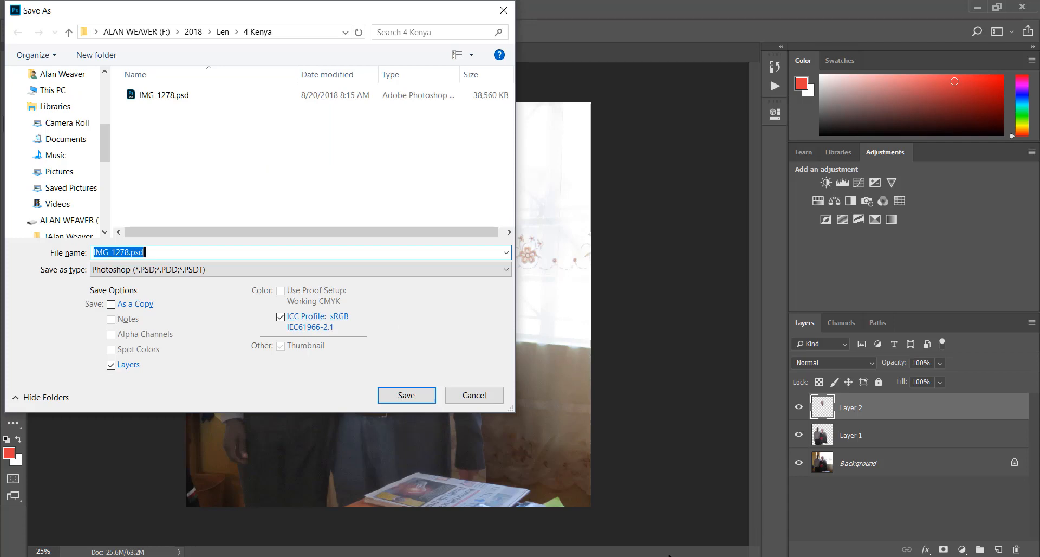
{"action": "left_click", "coordinate": [407, 396]}
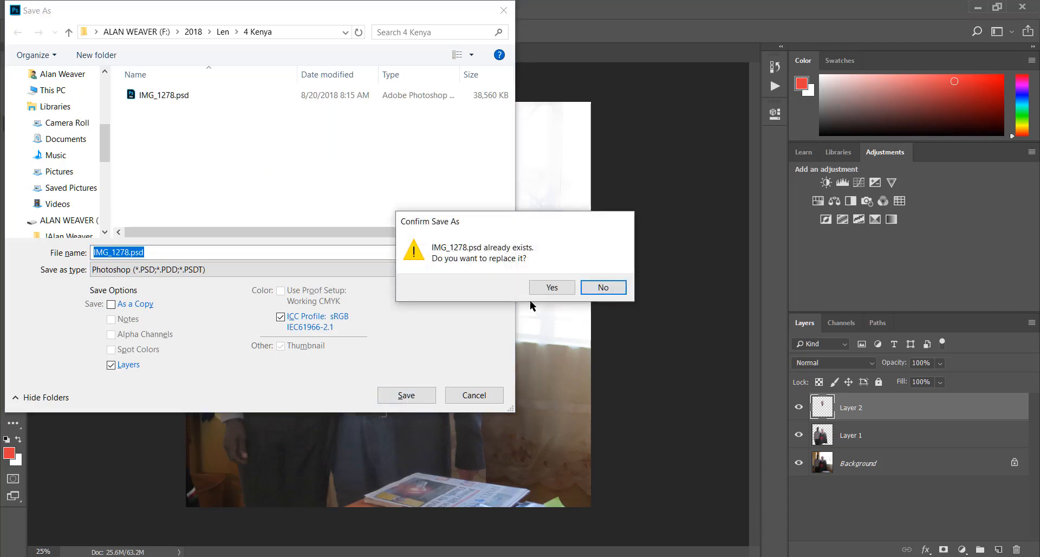
{"action": "left_click", "coordinate": [560, 285]}
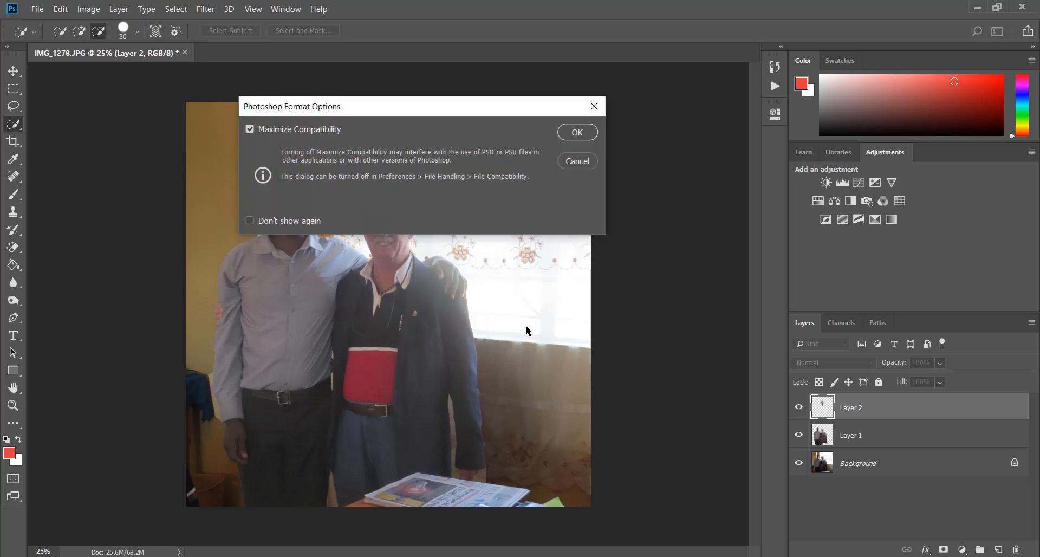
{"action": "left_click", "coordinate": [580, 135]}
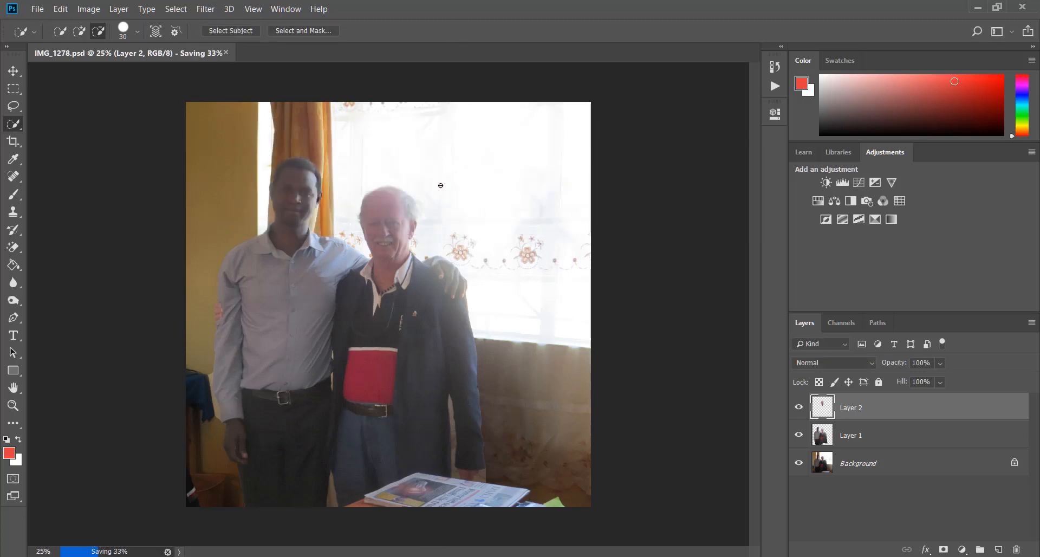
{"action": "left_click", "coordinate": [37, 9]}
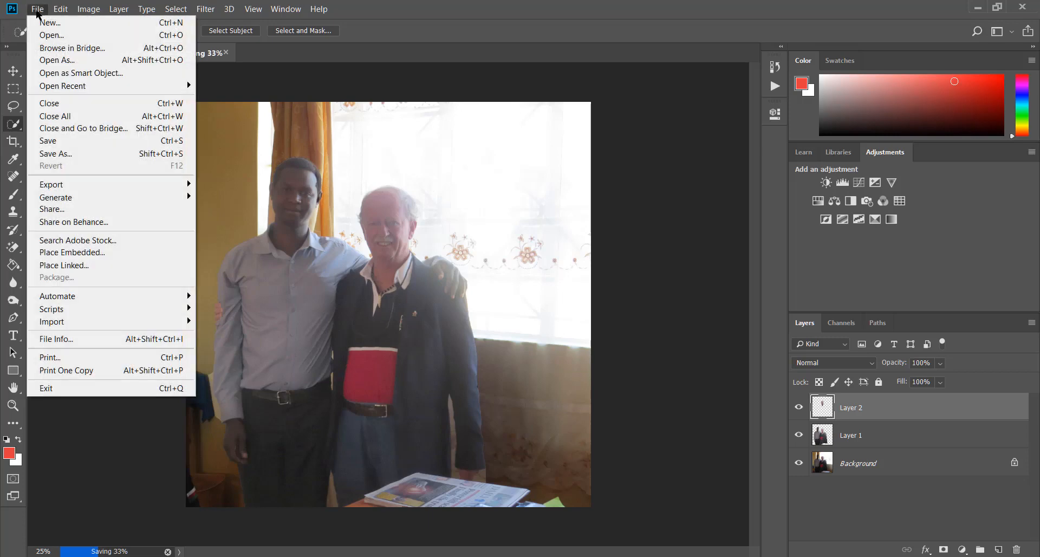
{"action": "left_click", "coordinate": [52, 154]}
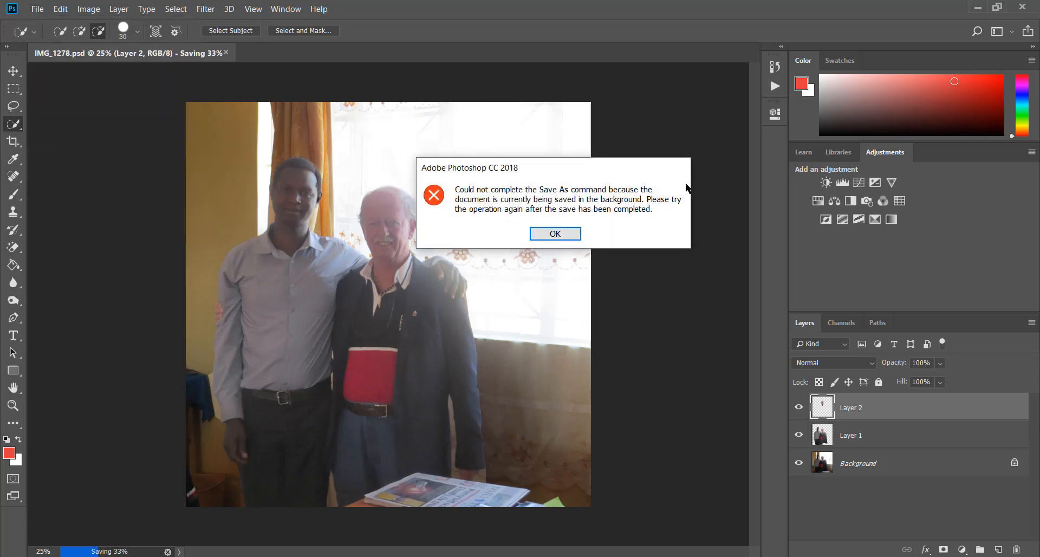
{"action": "left_click", "coordinate": [551, 237]}
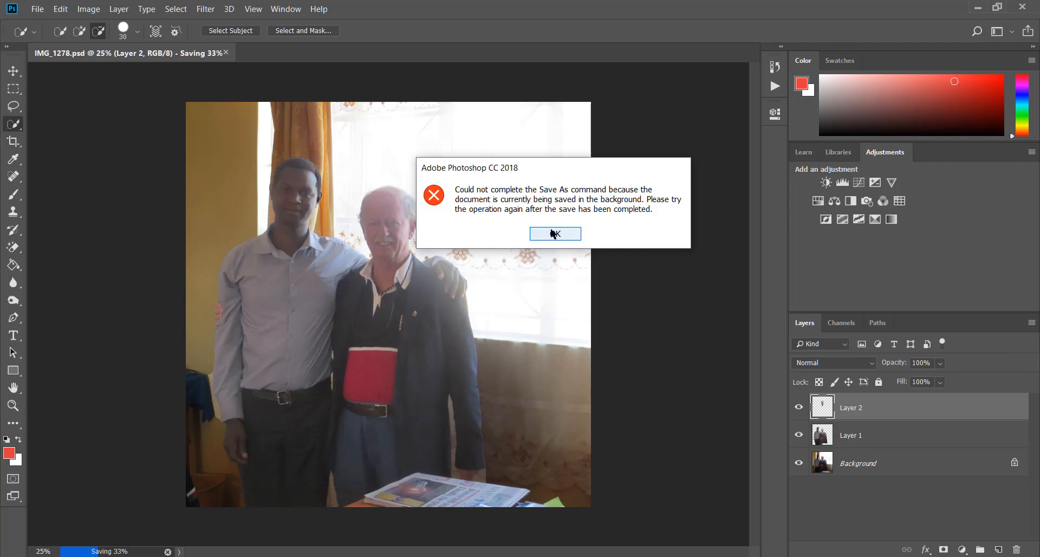
{"action": "left_click", "coordinate": [46, 9]}
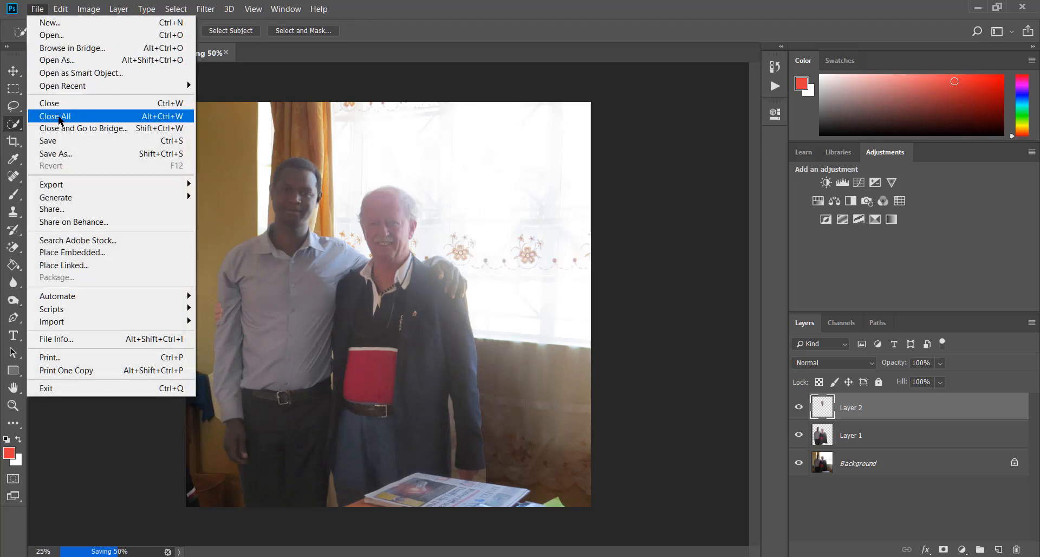
{"action": "left_click", "coordinate": [68, 155]}
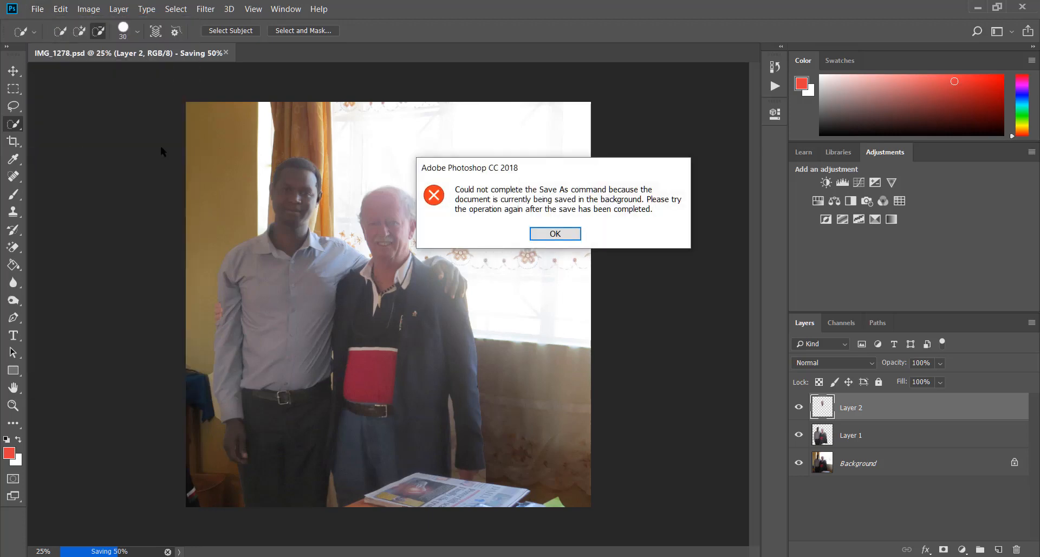
{"action": "left_click", "coordinate": [575, 234]}
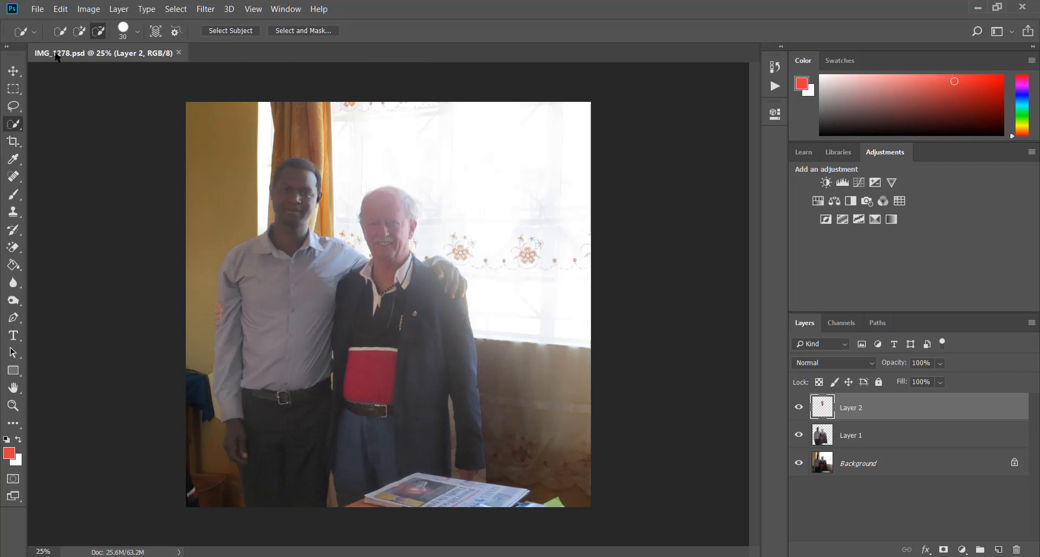
Step: Save a JPEG copy of the photo with "revised" added to the file name IMG_1278, using quality 9 and the Progressive format with 3 scans
{"action": "left_click", "coordinate": [41, 9]}
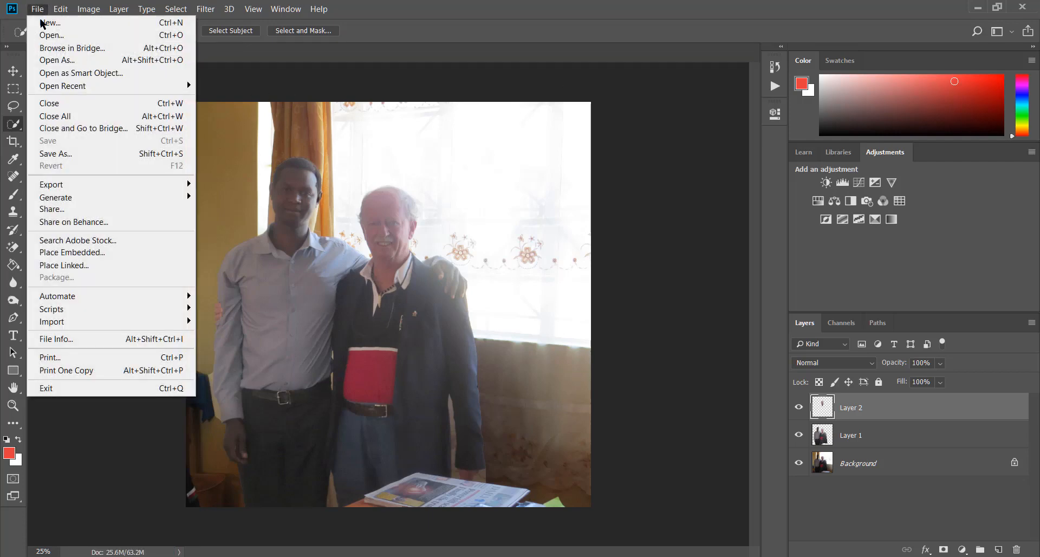
{"action": "left_click", "coordinate": [69, 152]}
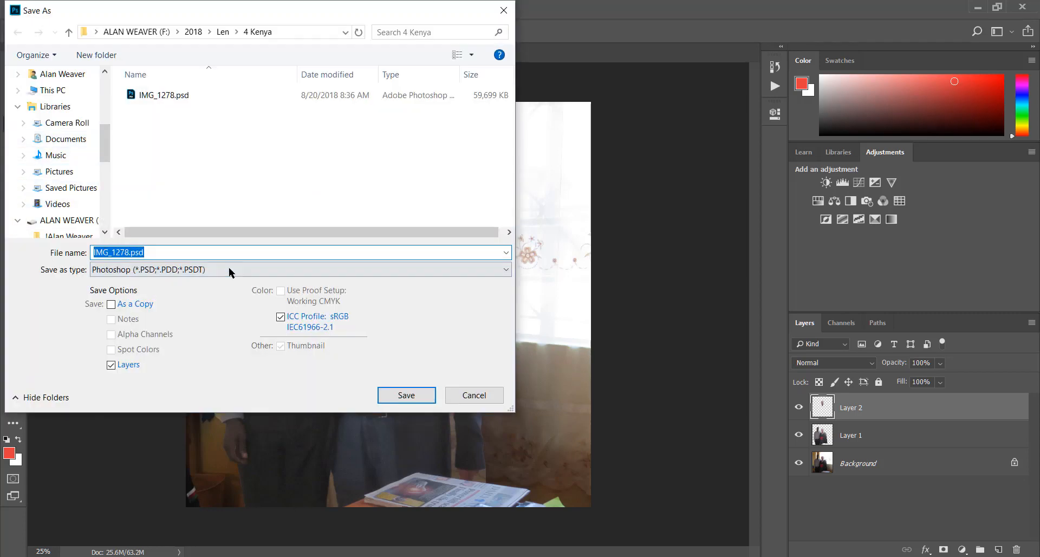
{"action": "left_click", "coordinate": [254, 271]}
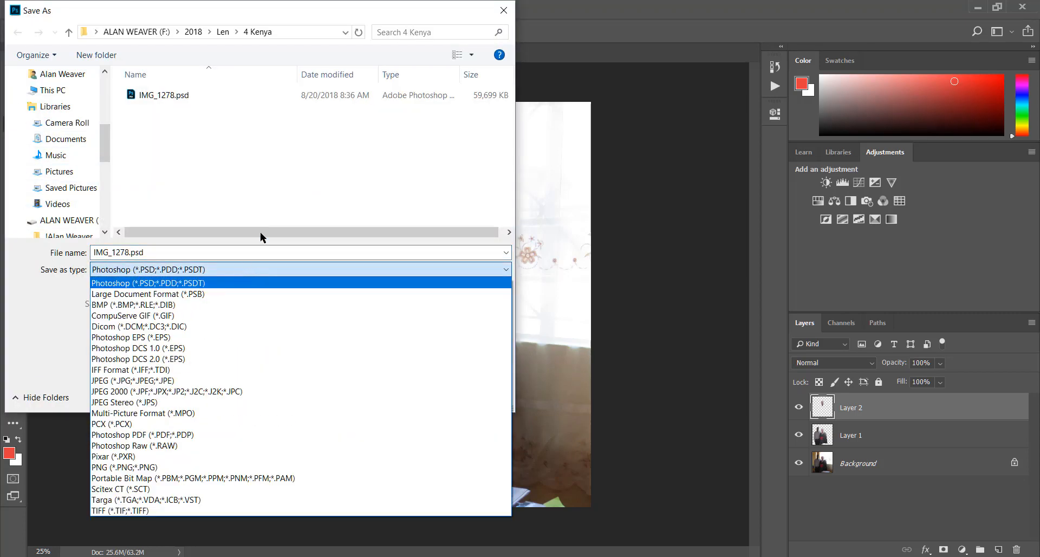
{"action": "key", "text": "j"}
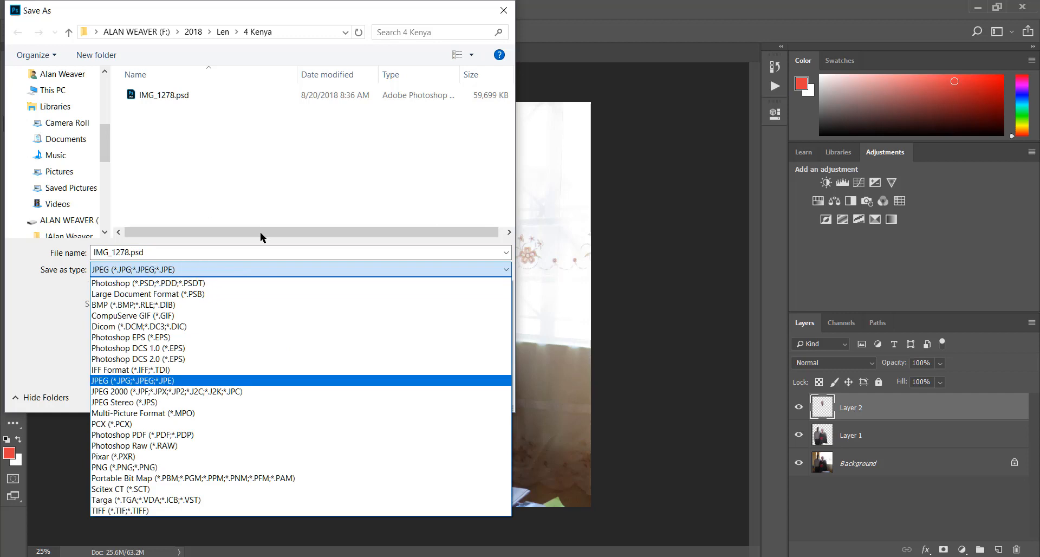
{"action": "left_click", "coordinate": [142, 381]}
{"action": "left_click", "coordinate": [141, 255]}
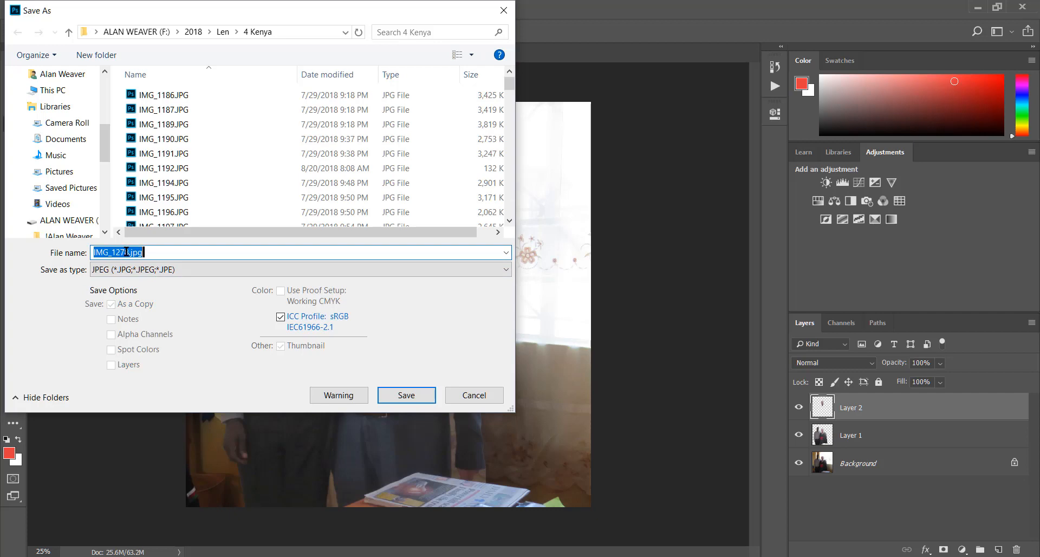
{"action": "left_click", "coordinate": [130, 254]}
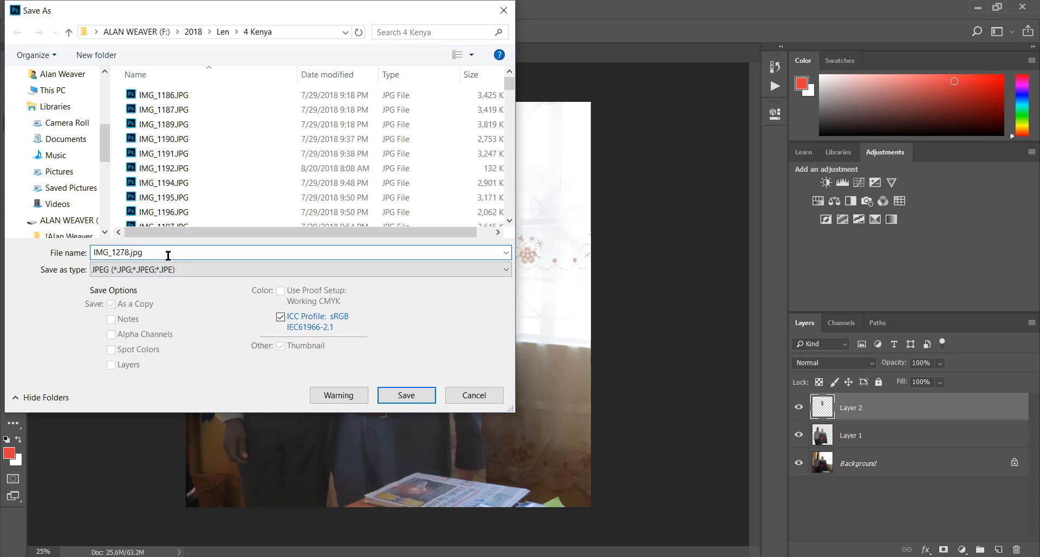
{"action": "type", "text": "revised"}
{"action": "key", "text": "Return"}
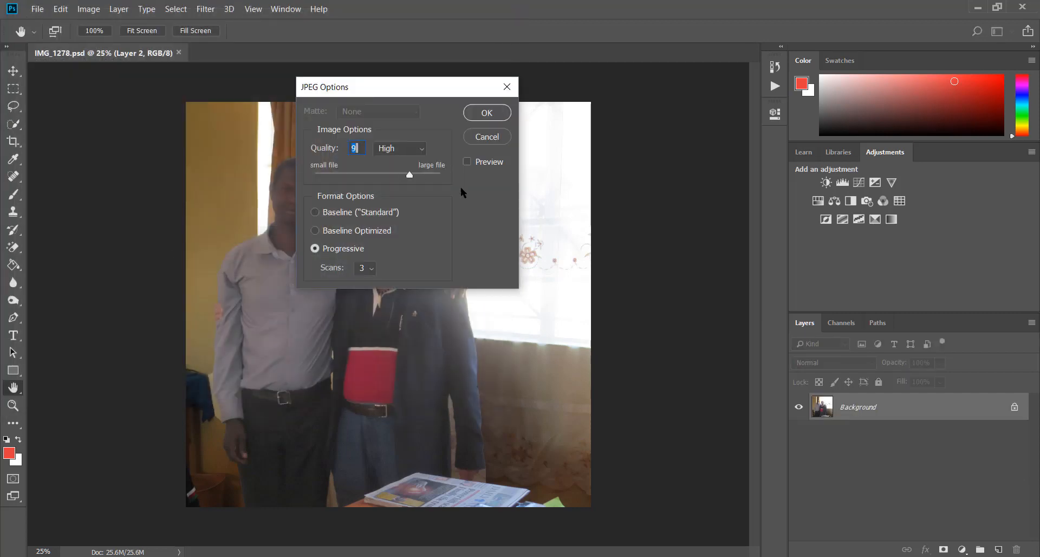
{"action": "left_click", "coordinate": [486, 114]}
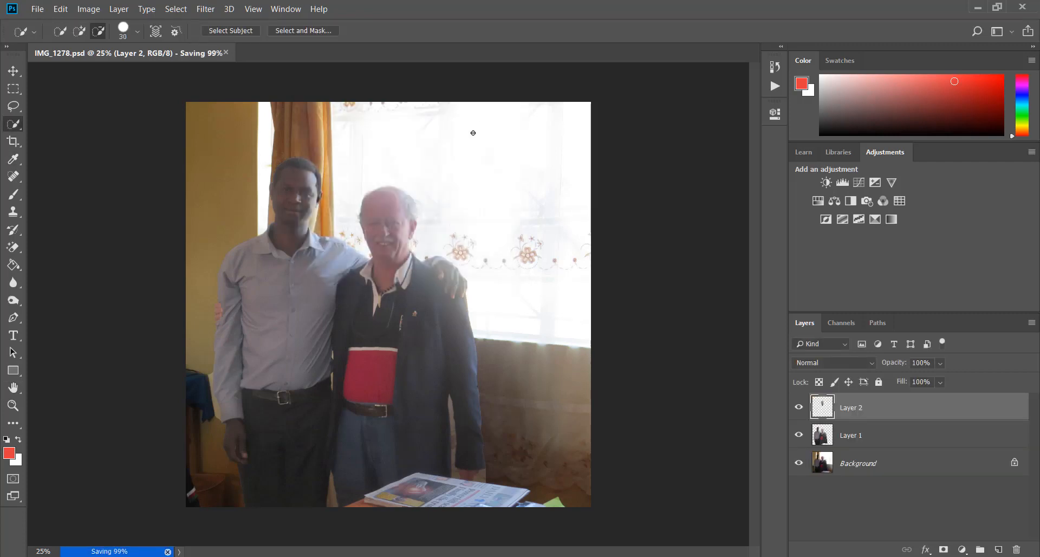